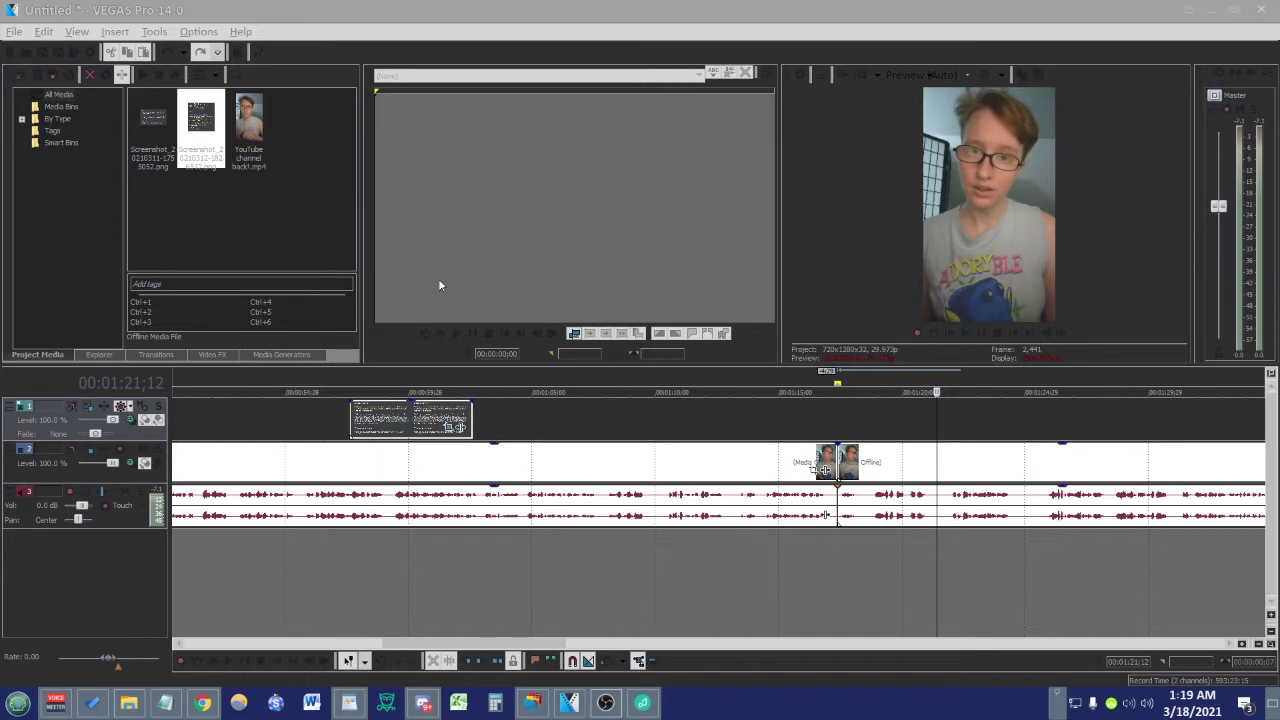
# Step: Place the second screenshot on video track 1 near 01:17, then preview both screenshot clips
pyautogui.moveTo(198, 120); pyautogui.dragTo(845, 423)
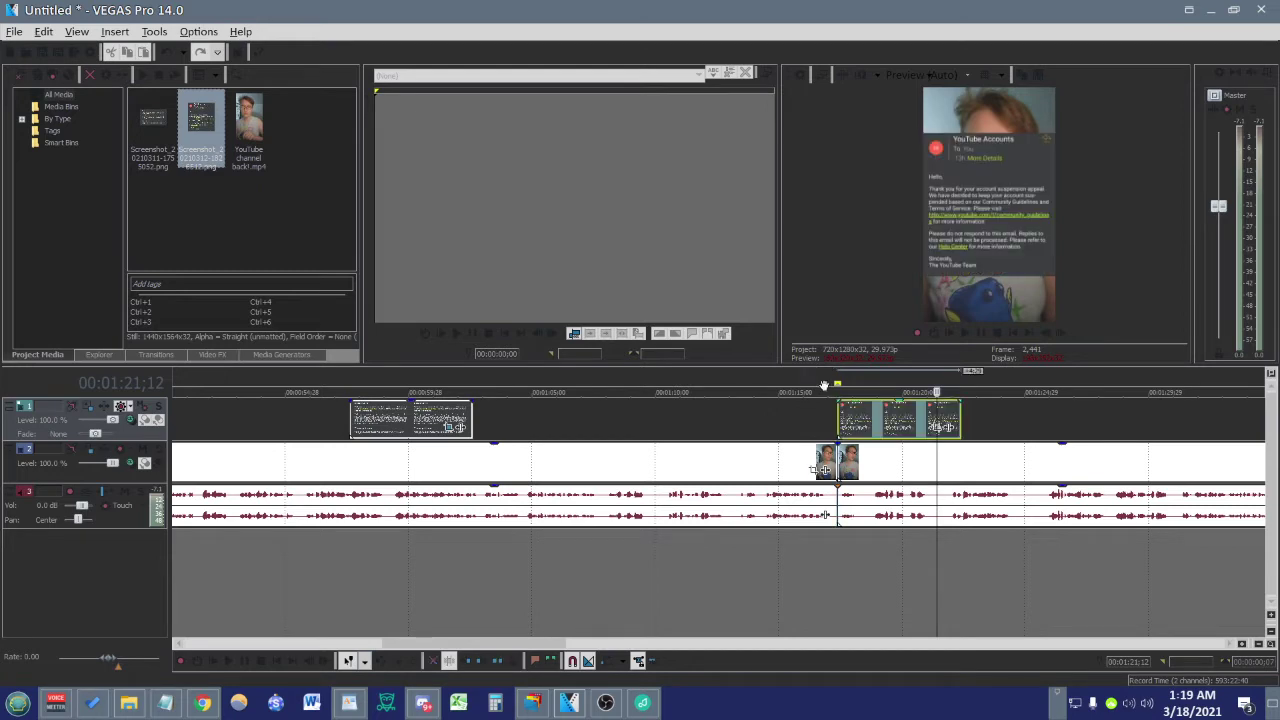
pyautogui.click(866, 425)
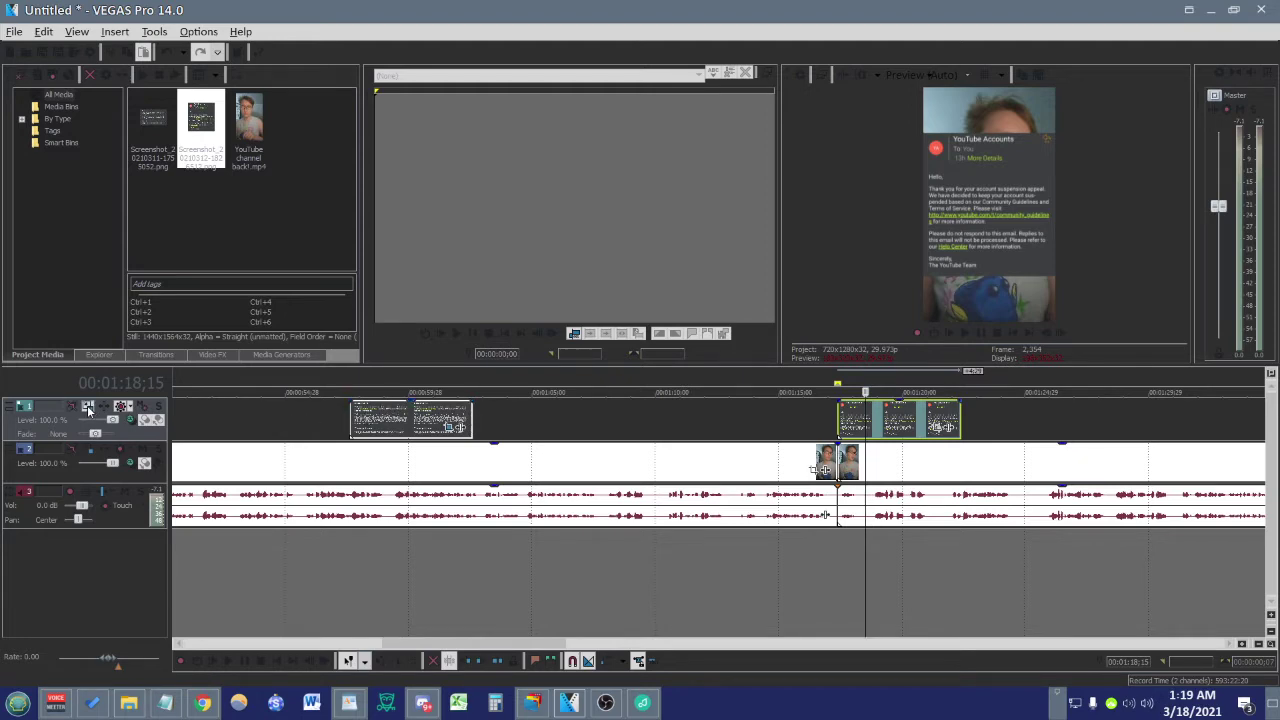
pyautogui.click(397, 423)
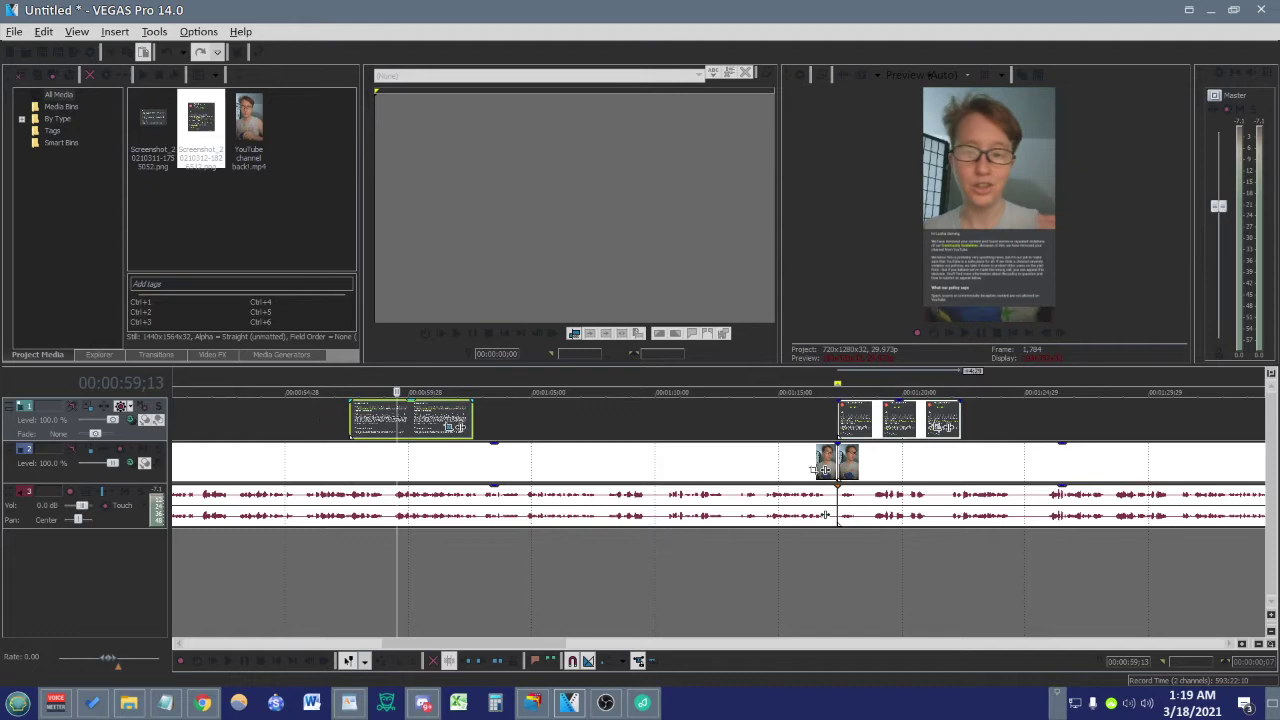
pyautogui.click(900, 425)
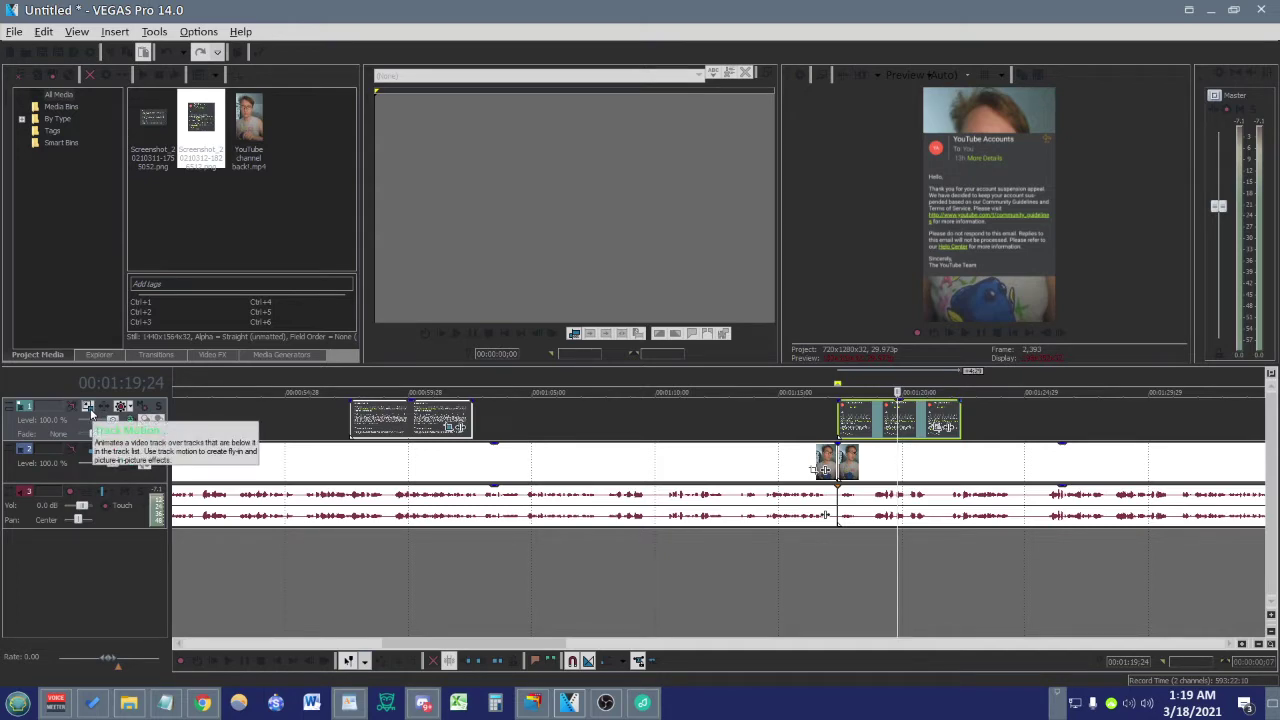
# Step: With Track Motion on track 1, shrink the screenshot overlay to 434.99×773.32 and shift it down-left
pyautogui.click(89, 410)
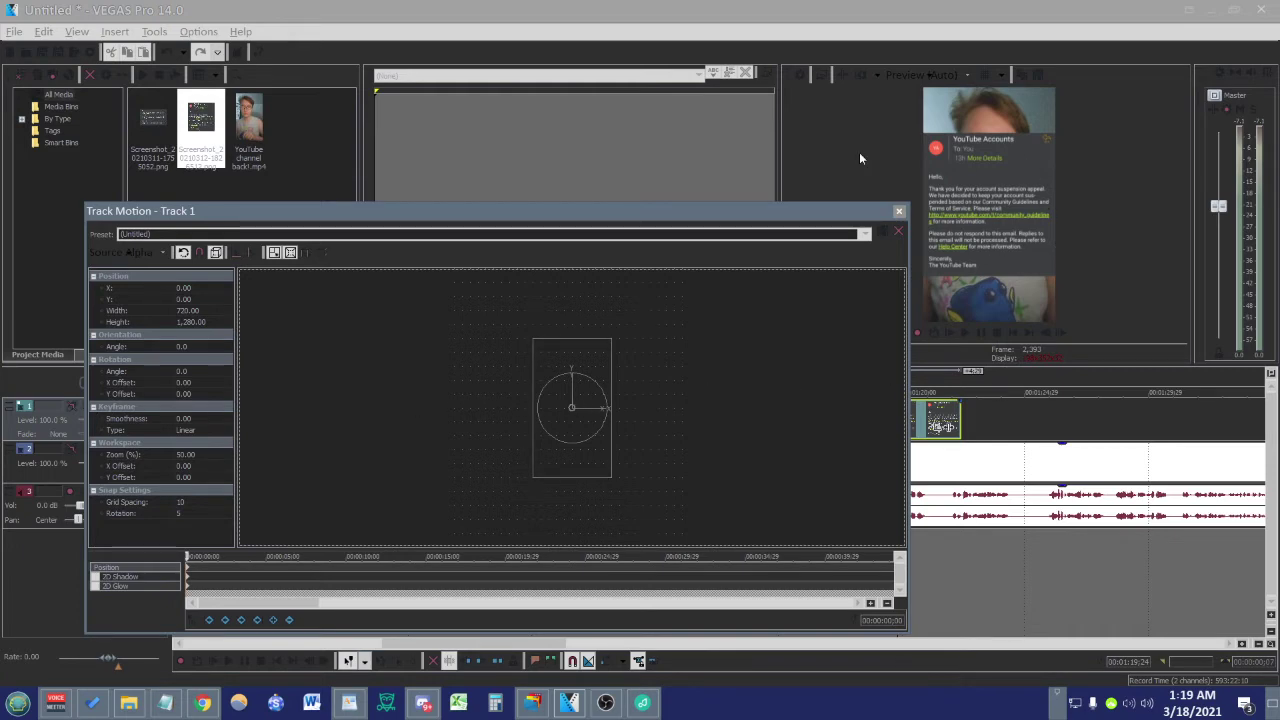
pyautogui.moveTo(572, 413); pyautogui.dragTo(575, 455)
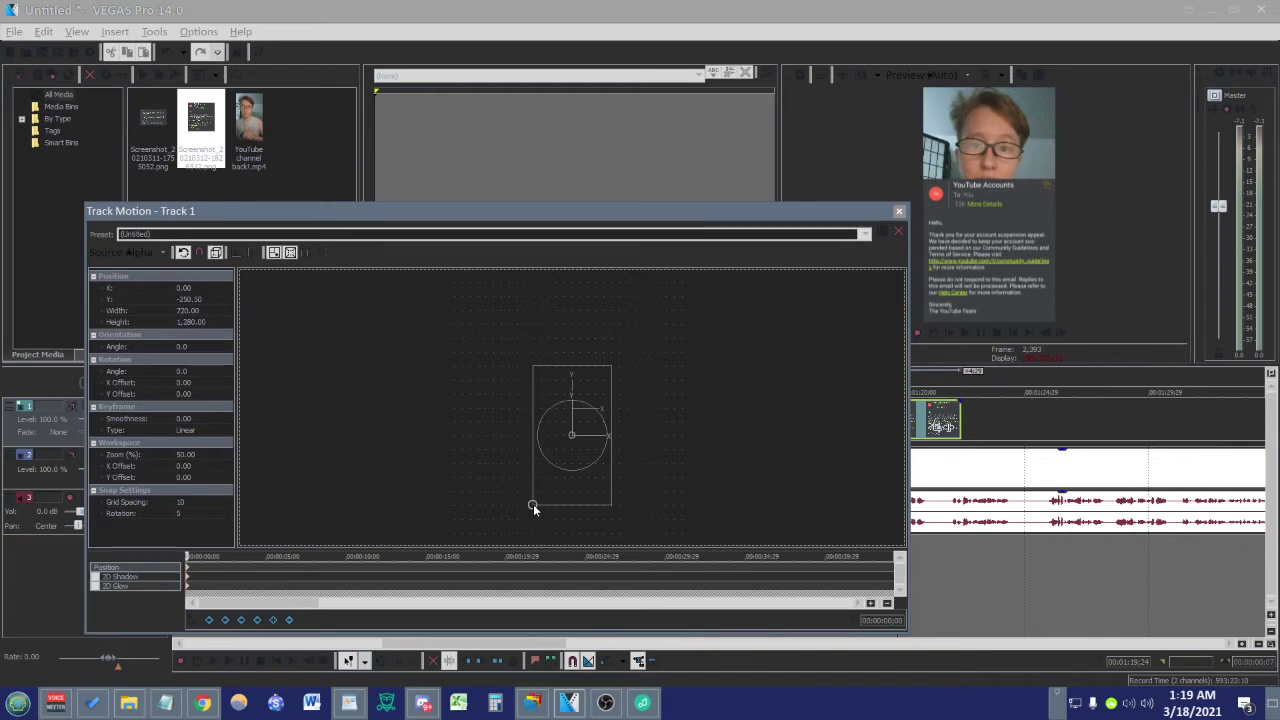
pyautogui.moveTo(533, 504); pyautogui.dragTo(566, 483)
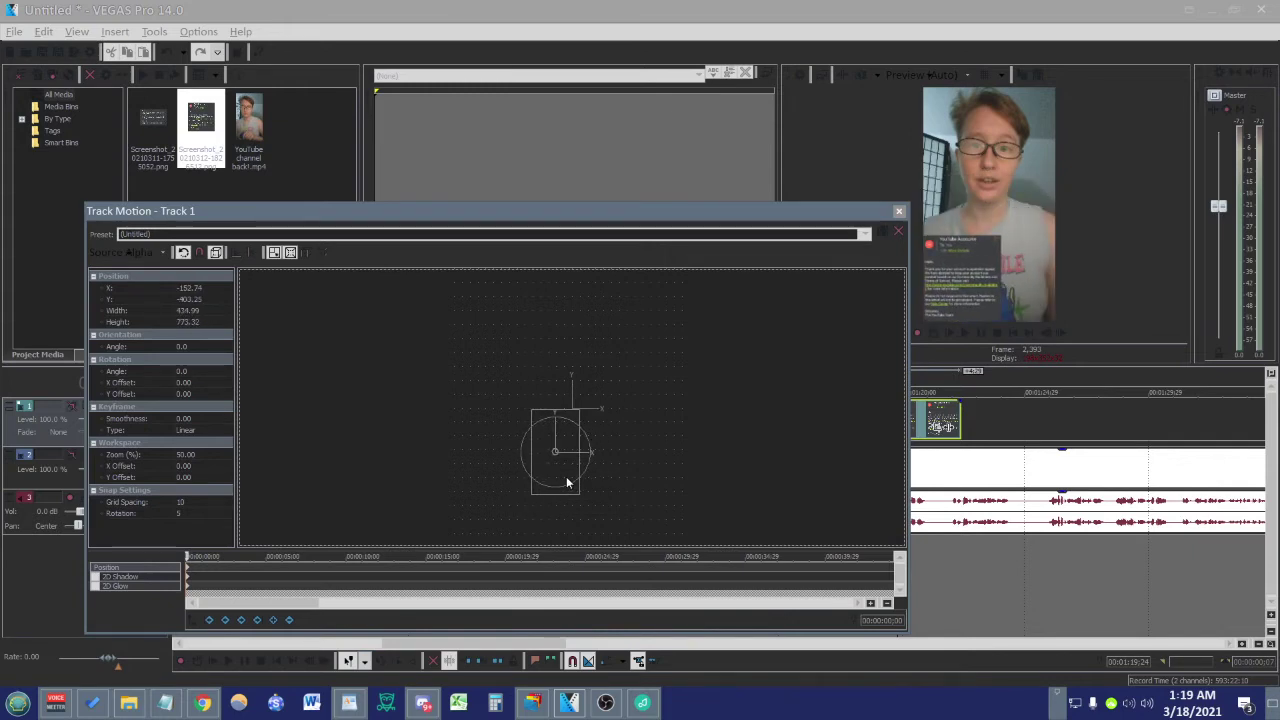
pyautogui.click(898, 211)
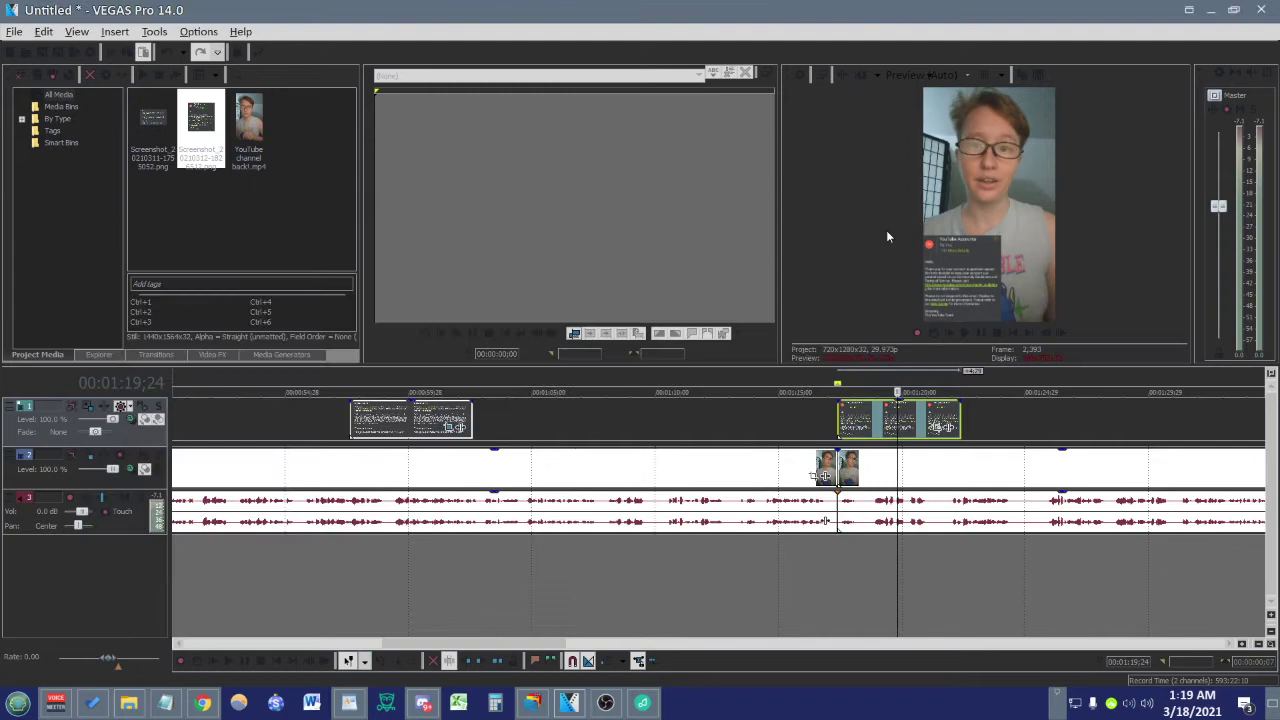
pyautogui.click(427, 425)
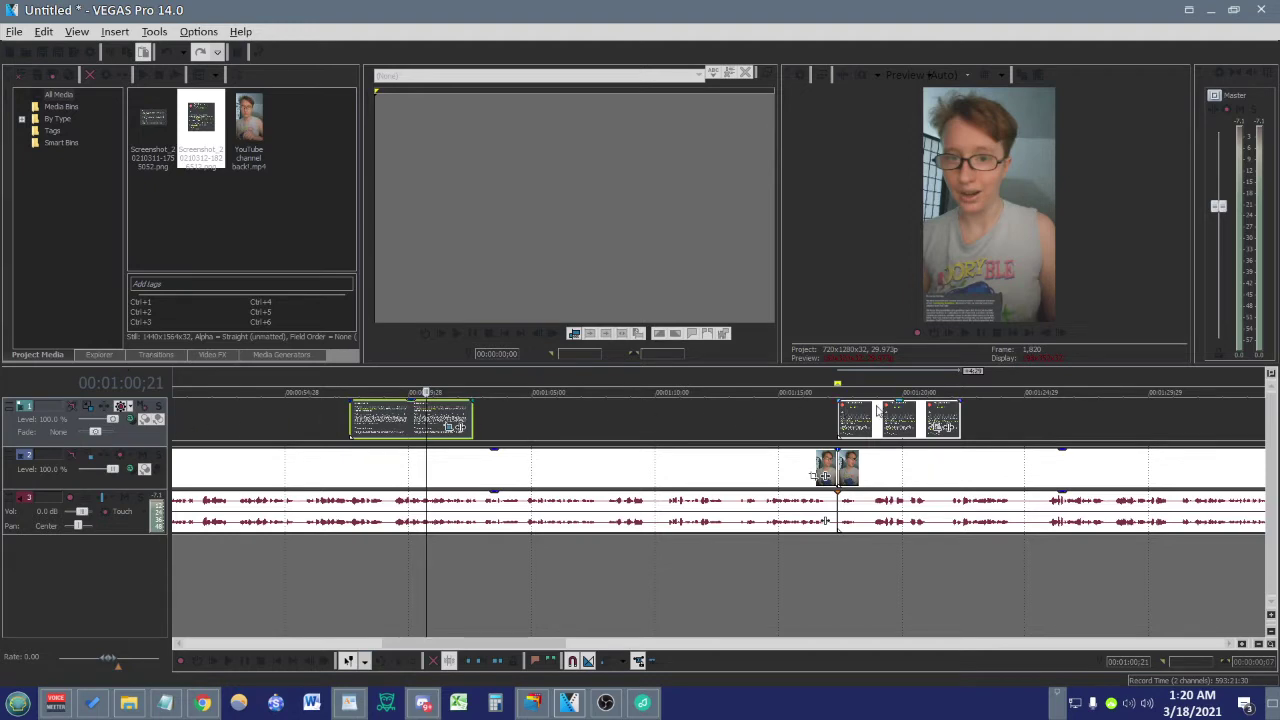
pyautogui.click(302, 432)
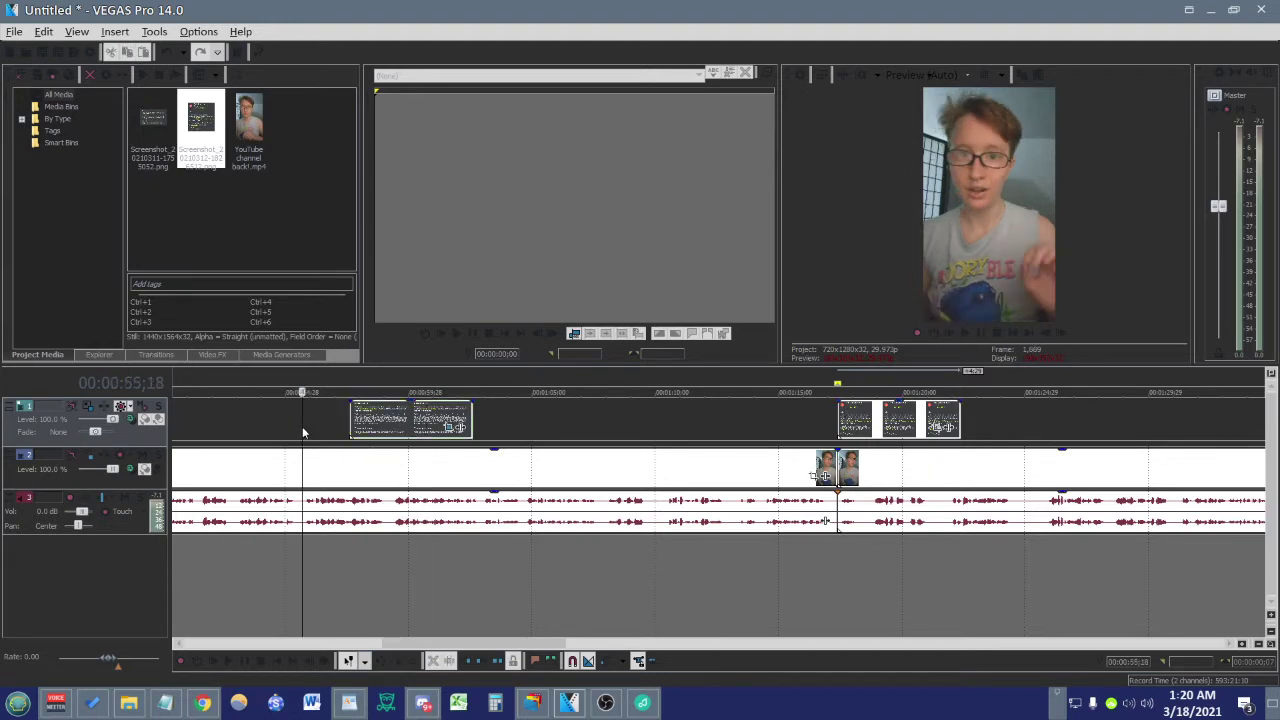
pyautogui.moveTo(428, 428); pyautogui.dragTo(426, 403)
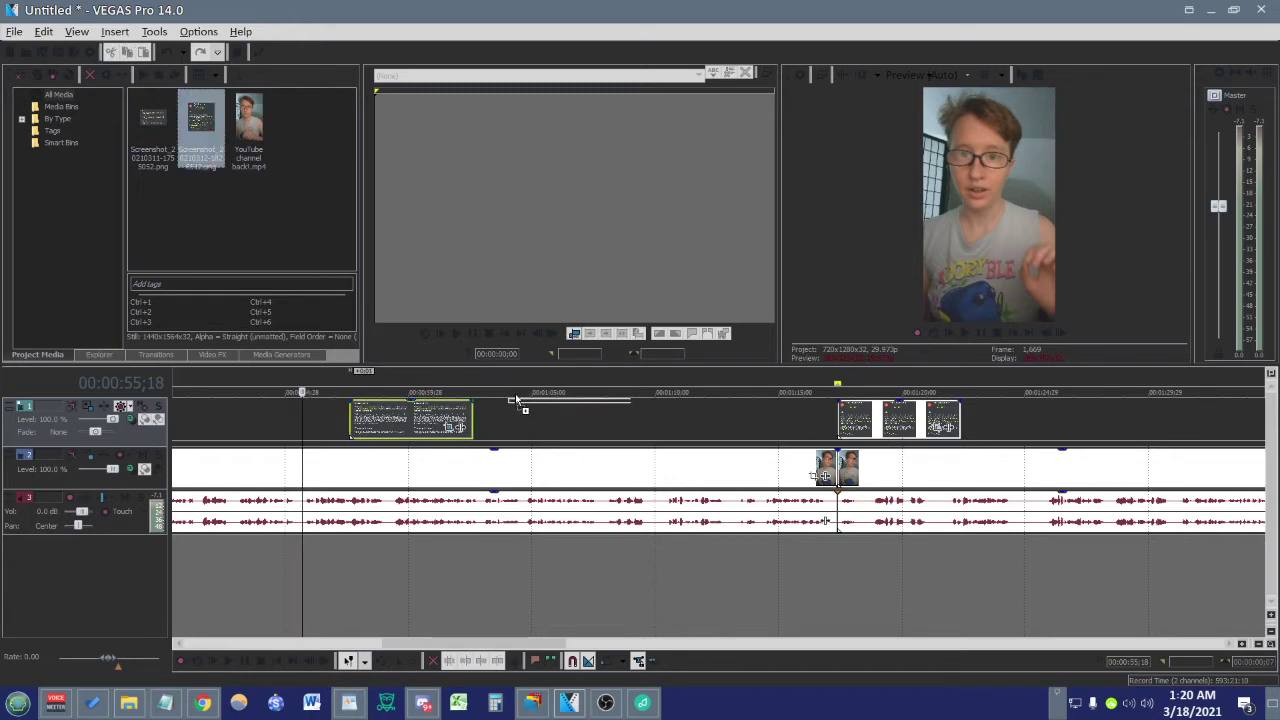
pyautogui.moveTo(523, 396); pyautogui.dragTo(524, 400)
pyautogui.click(558, 422)
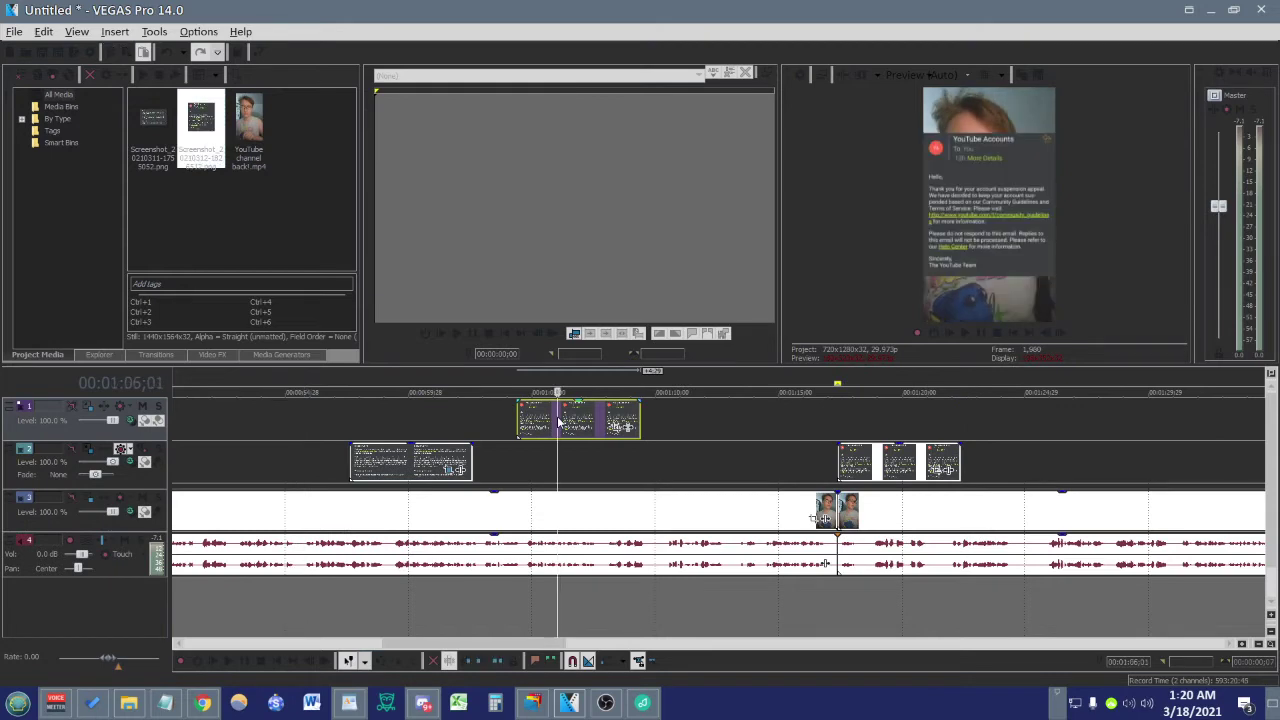
pyautogui.click(436, 468)
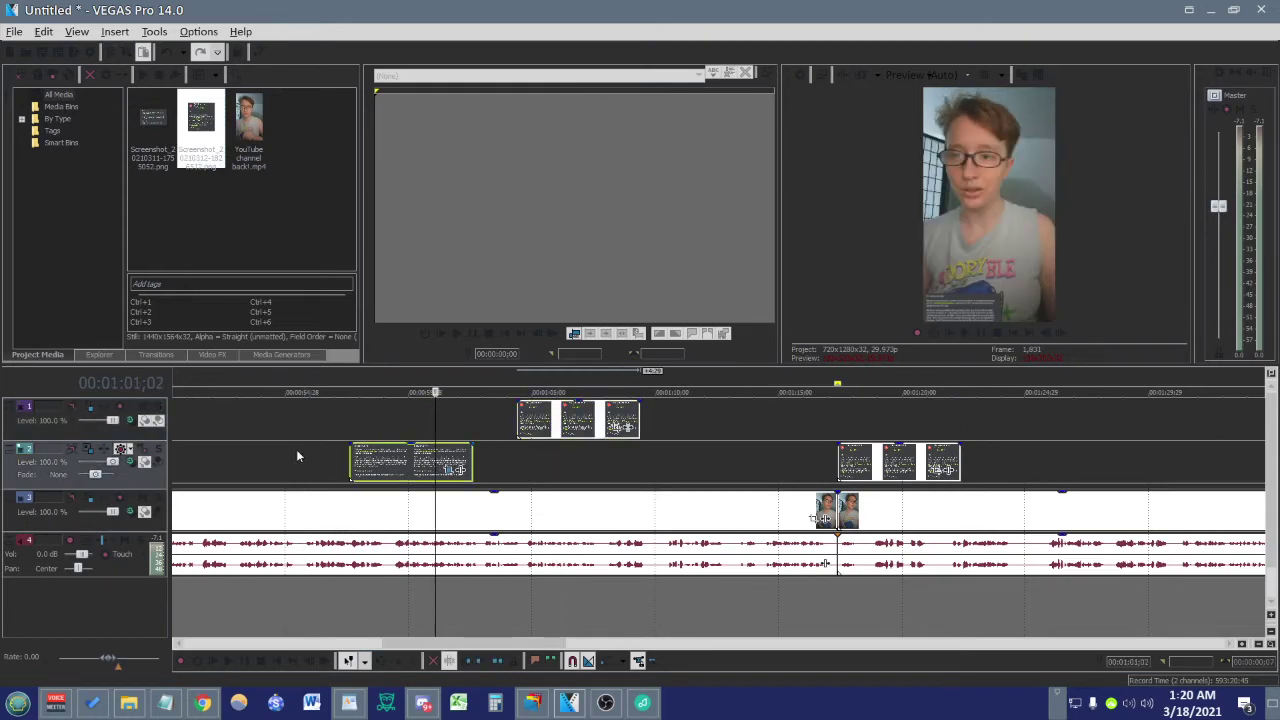
pyautogui.click(567, 421)
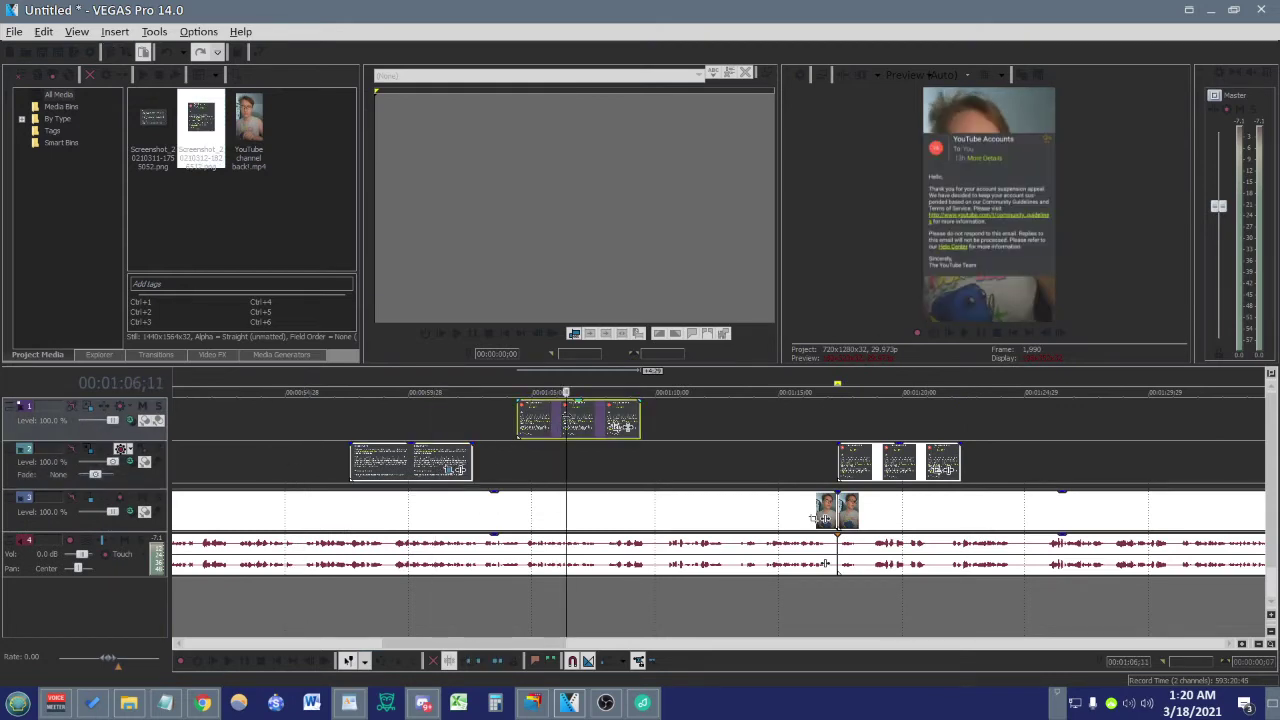
pyautogui.click(400, 476)
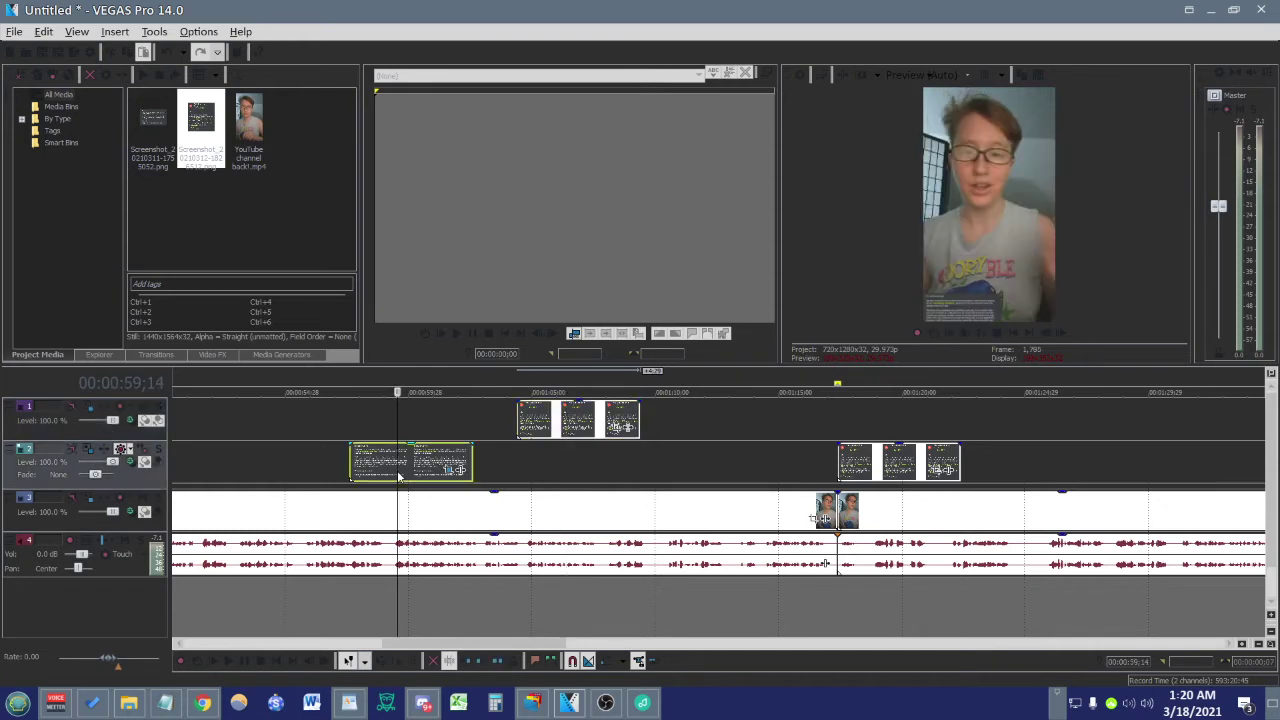
pyautogui.hotkey('ctrl', 'z')
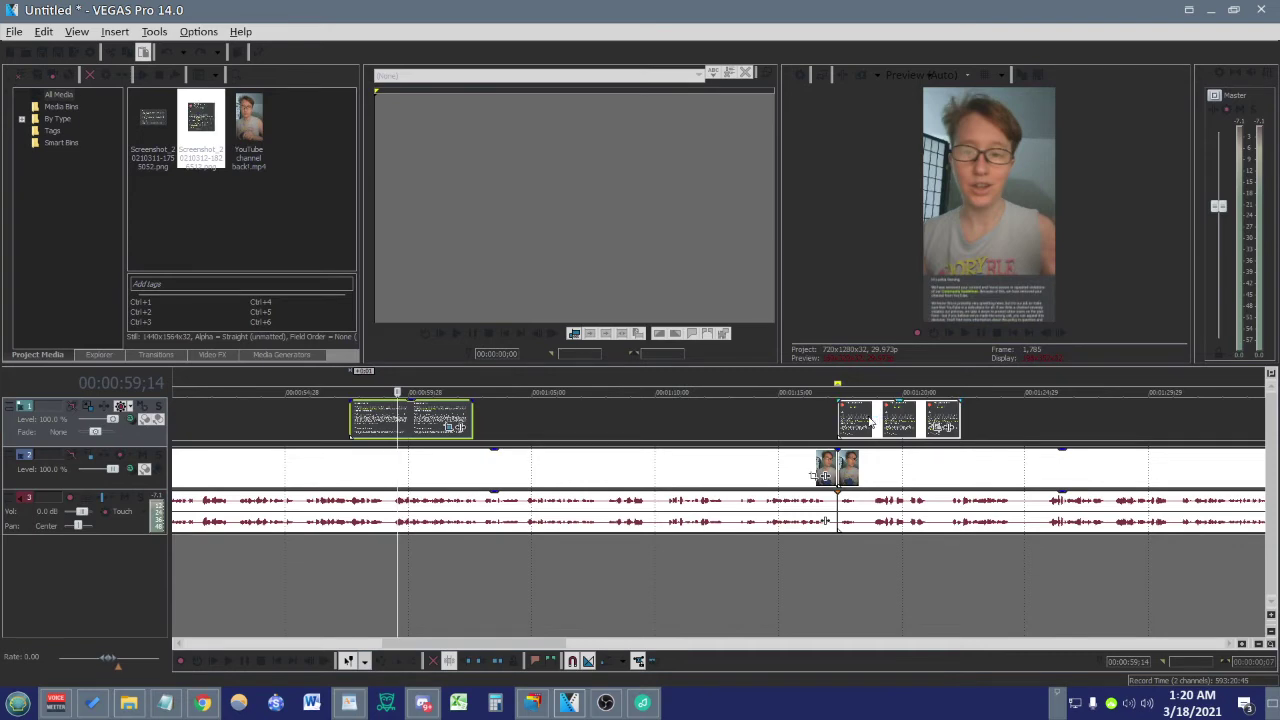
# Step: Undo the later screenshot clips, re-add them after 1:15, and open that clip's Event Pan/Crop
pyautogui.hotkey('ctrl', 'z')
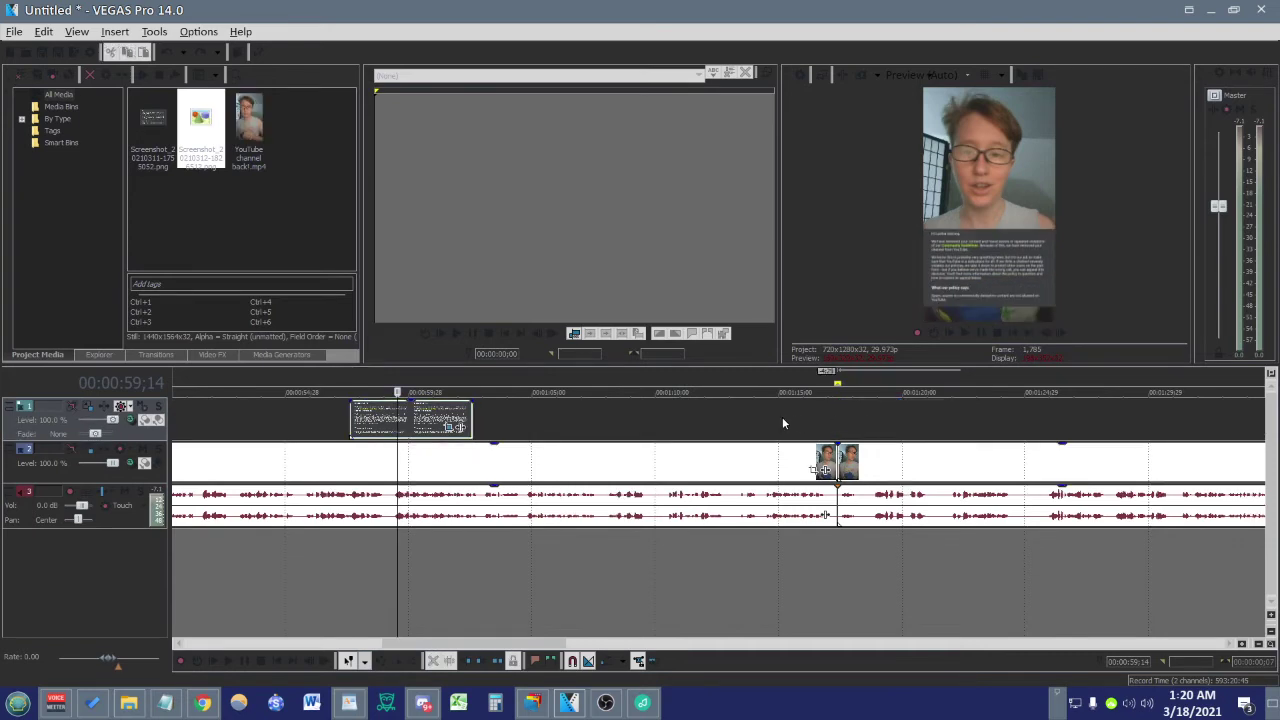
pyautogui.click(779, 417)
pyautogui.moveTo(200, 120); pyautogui.dragTo(840, 432)
pyautogui.click(881, 425)
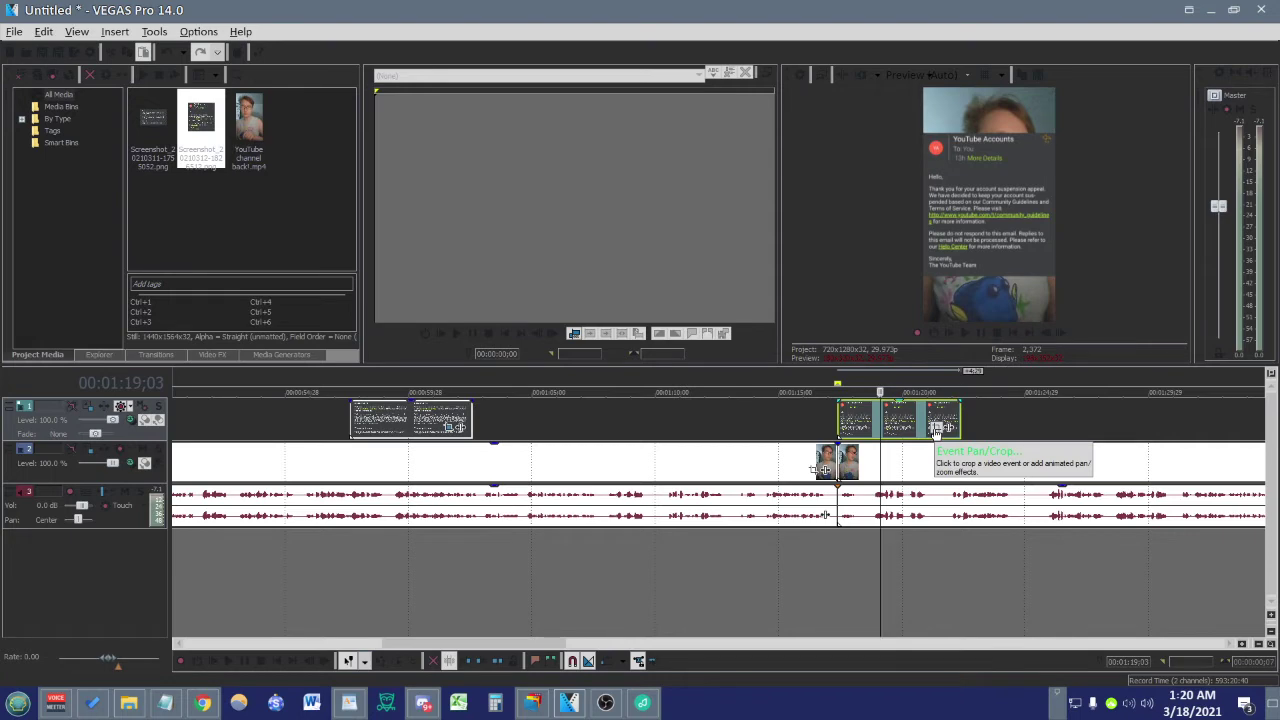
pyautogui.click(935, 429)
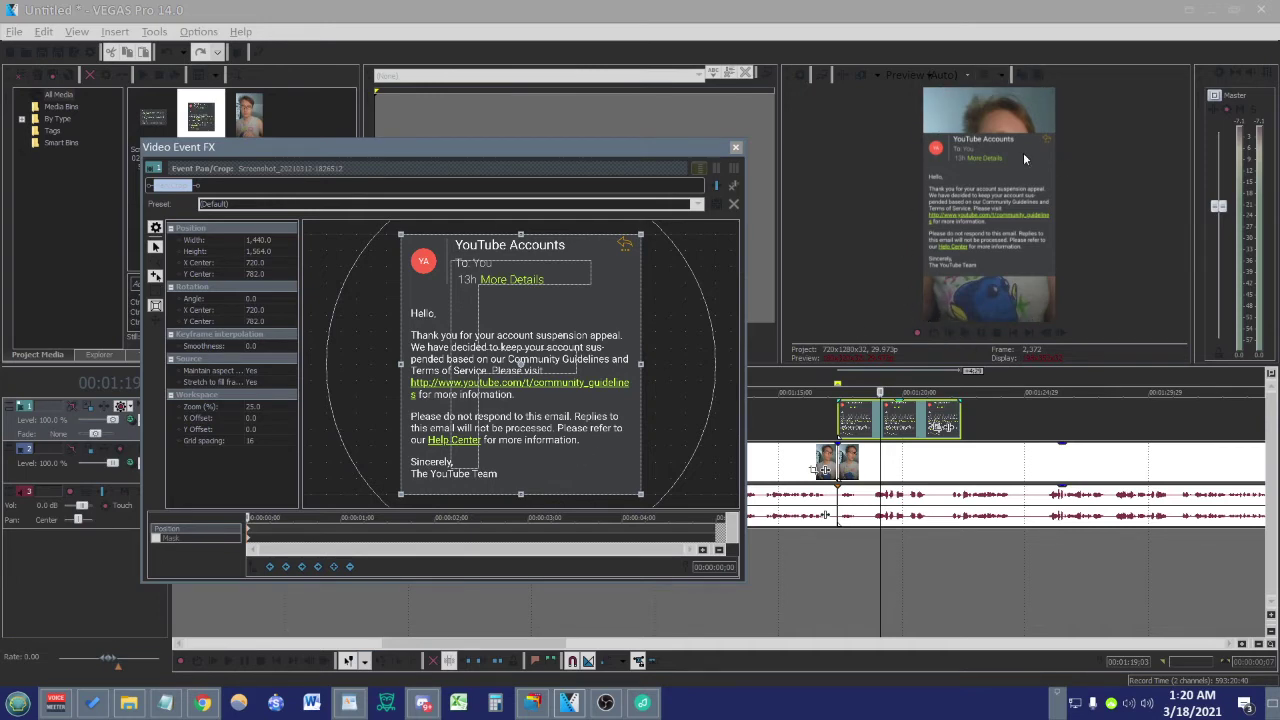
pyautogui.moveTo(470, 420)
pyautogui.mouseDown()
pyautogui.moveTo(504, 423)
pyautogui.moveTo(425, 421)
pyautogui.moveTo(492, 425)
pyautogui.moveTo(470, 425)
pyautogui.moveTo(462, 443)
pyautogui.moveTo(474, 447)
pyautogui.moveTo(462, 418)
pyautogui.moveTo(476, 500)
pyautogui.moveTo(474, 410)
pyautogui.mouseUp()
# Step: Stretch the Pan/Crop frame taller and raise it, giving a 900×1,955 framing
pyautogui.scroll(-5, 669, 351)
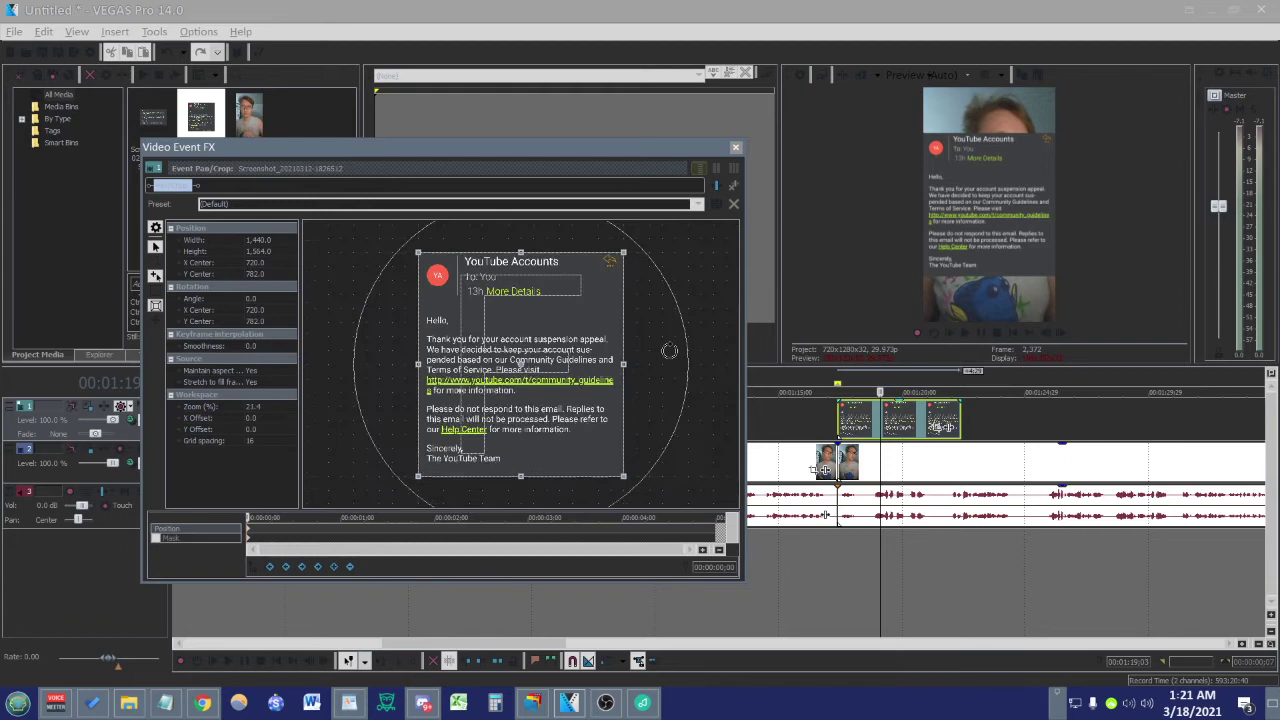
pyautogui.scroll(-1, 669, 351)
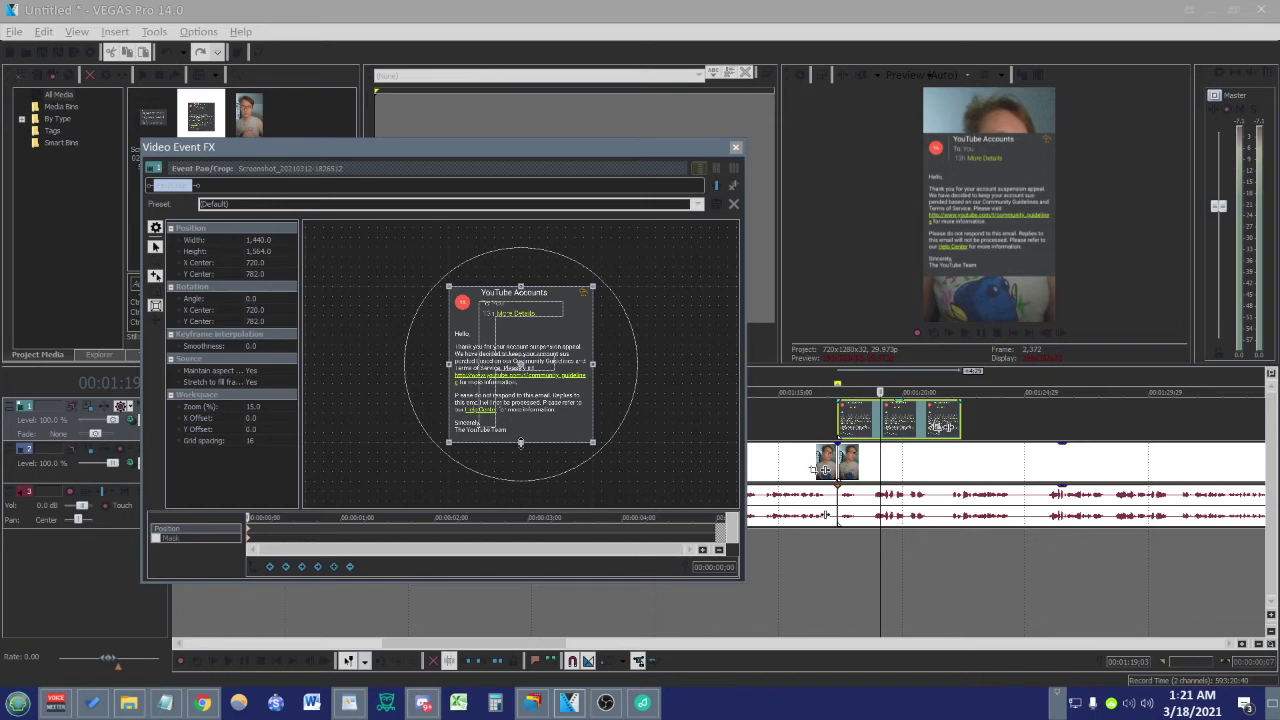
pyautogui.moveTo(520, 443); pyautogui.dragTo(520, 490)
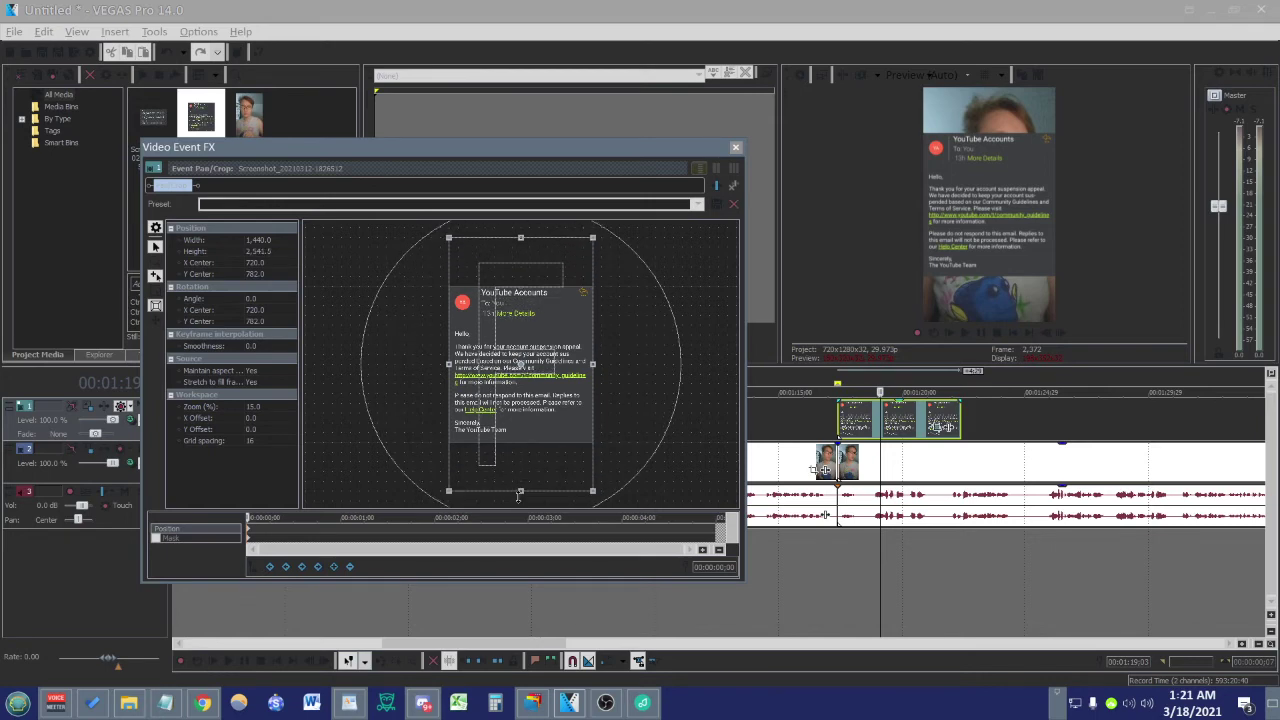
pyautogui.moveTo(535, 434); pyautogui.dragTo(536, 392)
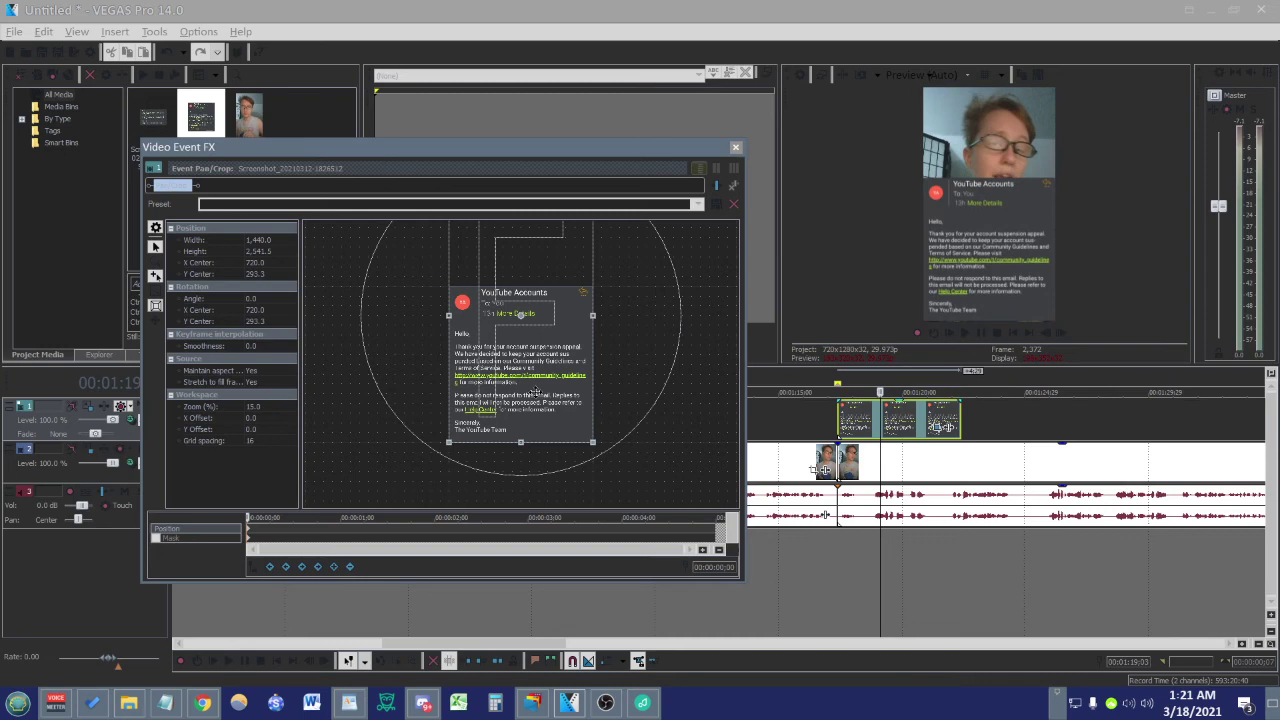
pyautogui.moveTo(522, 443)
pyautogui.mouseDown()
pyautogui.moveTo(536, 377)
pyautogui.moveTo(521, 439)
pyautogui.mouseUp()
pyautogui.moveTo(592, 441)
pyautogui.mouseDown()
pyautogui.moveTo(582, 432)
pyautogui.moveTo(595, 446)
pyautogui.mouseUp()
pyautogui.moveTo(592, 442); pyautogui.dragTo(565, 412)
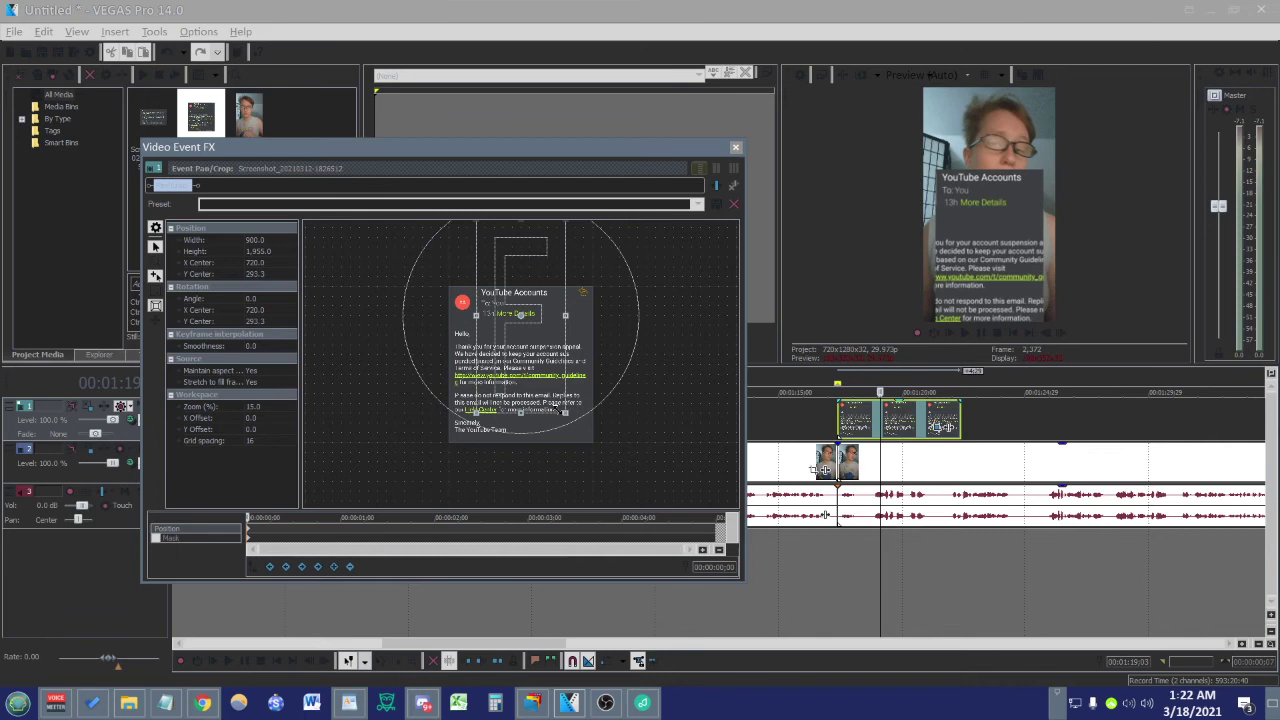
pyautogui.moveTo(565, 412)
pyautogui.mouseDown()
pyautogui.moveTo(582, 414)
pyautogui.moveTo(573, 403)
pyautogui.mouseUp()
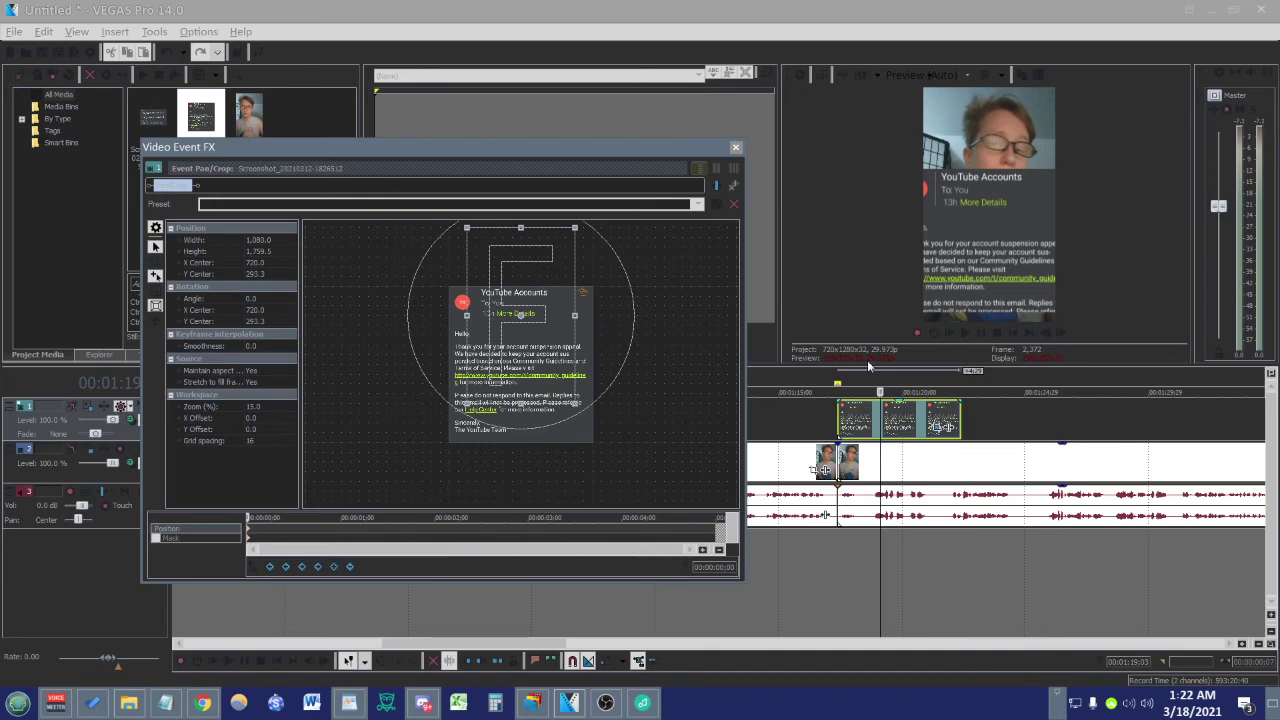
pyautogui.moveTo(542, 357); pyautogui.dragTo(538, 366)
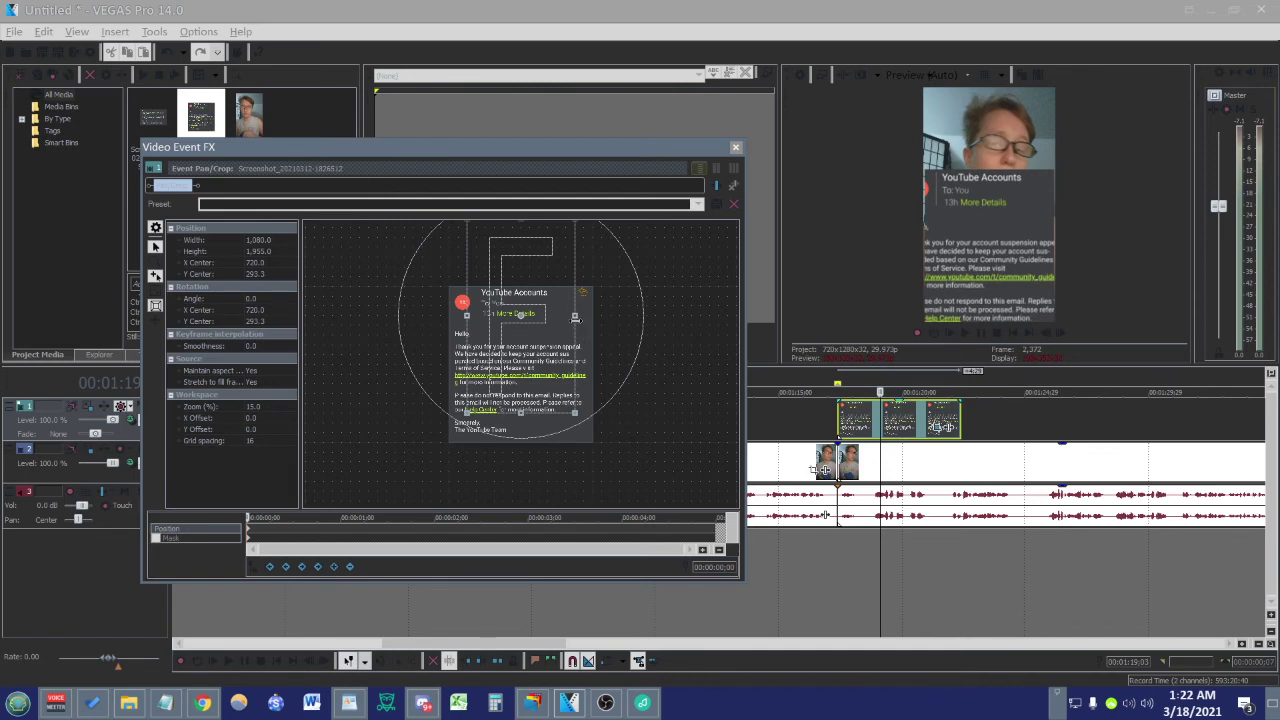
pyautogui.moveTo(575, 318); pyautogui.dragTo(582, 318)
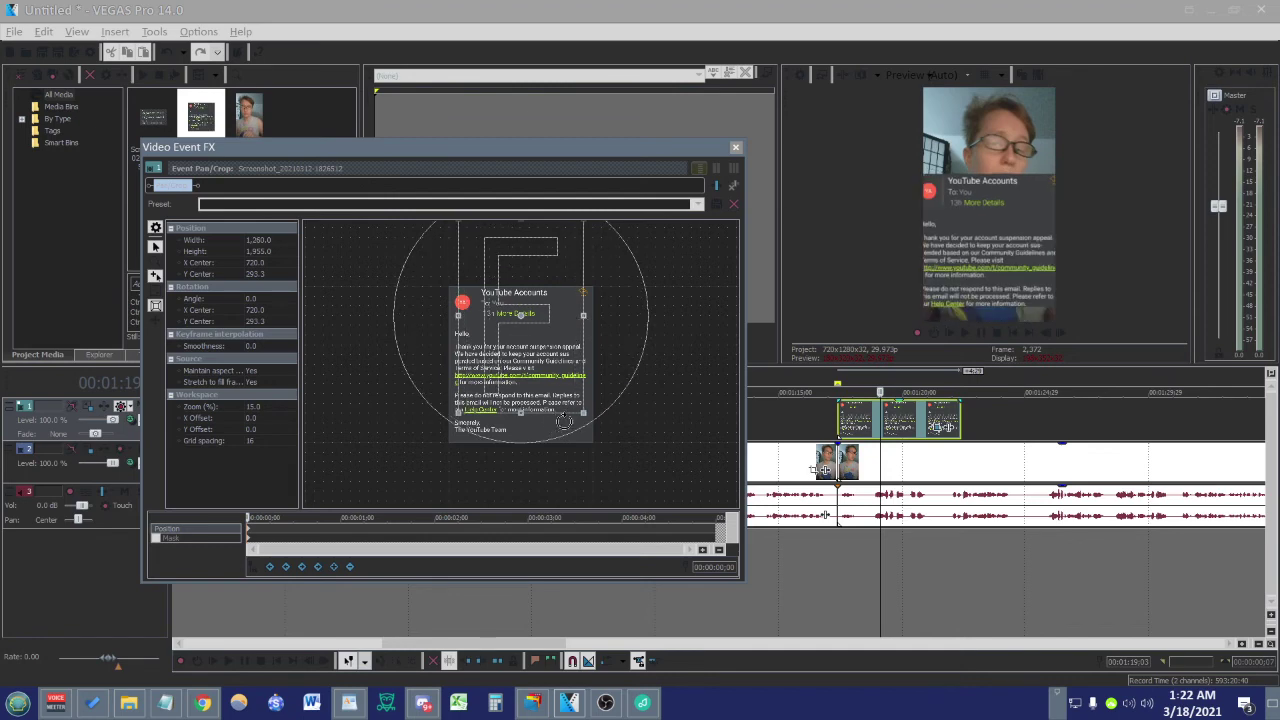
pyautogui.moveTo(582, 413); pyautogui.dragTo(592, 444)
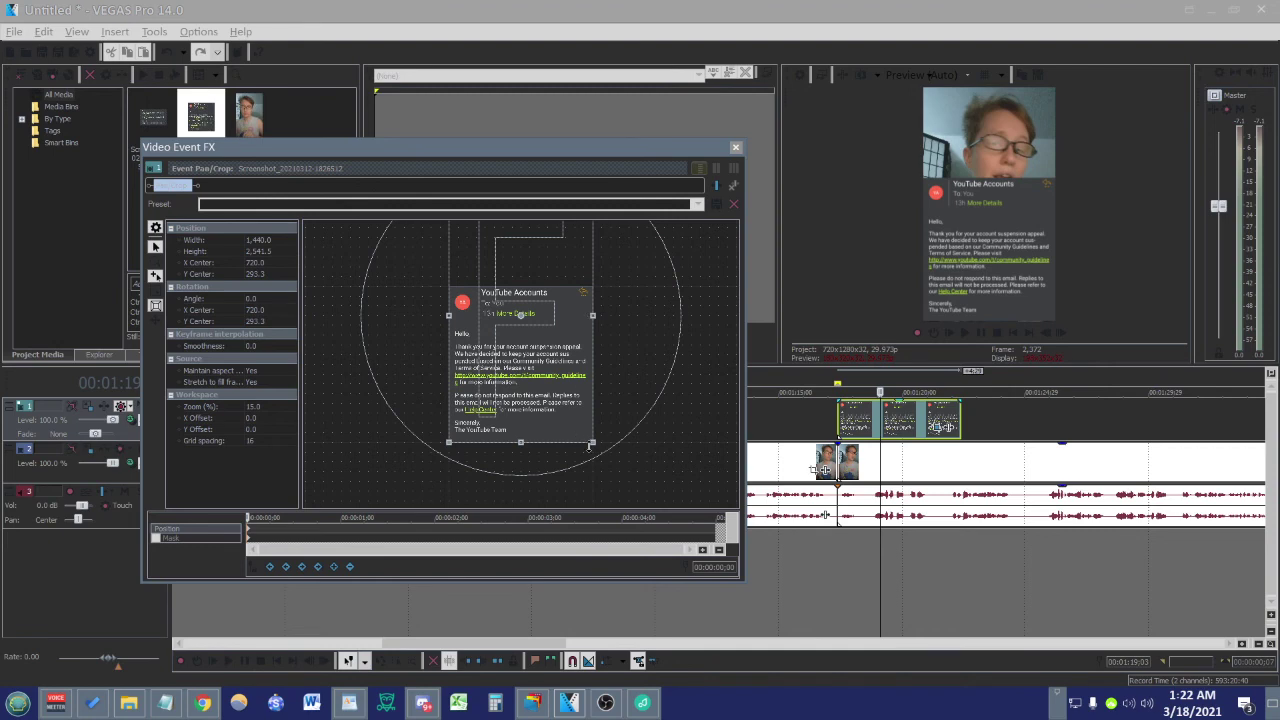
# Step: Enlarge and reposition the Pan/Crop frame to 2,520×4,495.5, then close the Pan/Crop window
pyautogui.moveTo(594, 443); pyautogui.dragTo(638, 489)
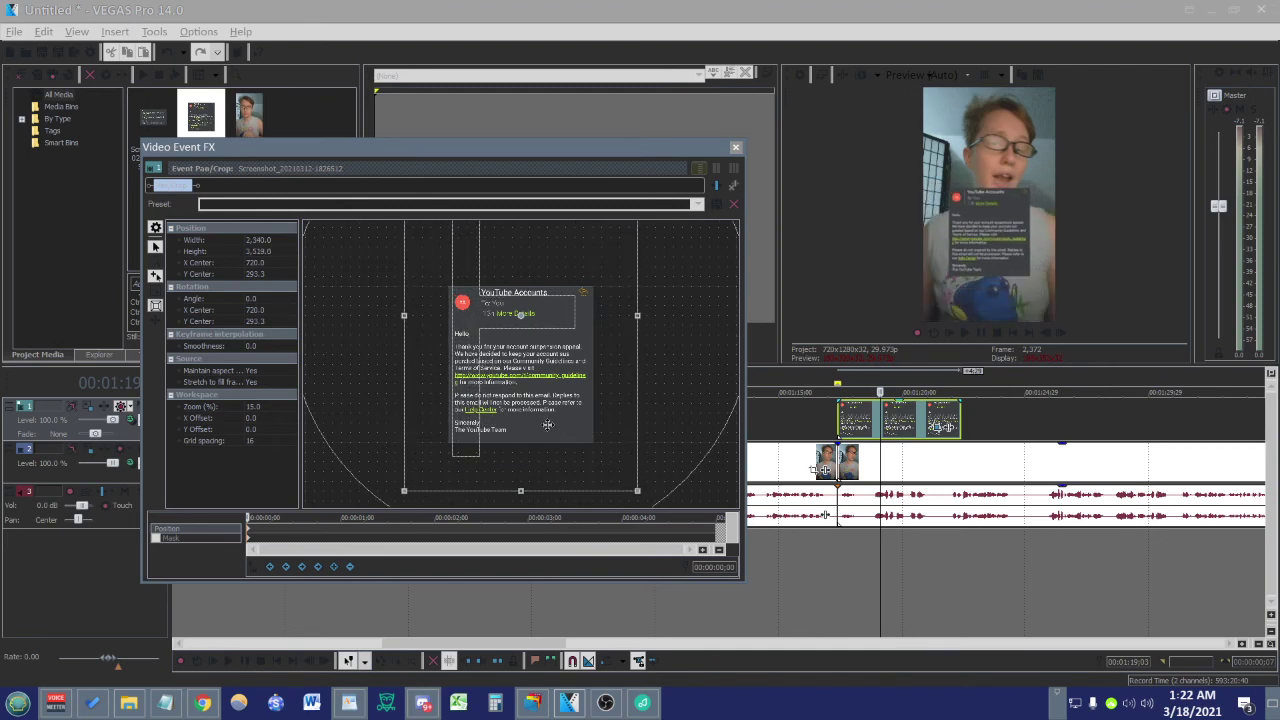
pyautogui.moveTo(538, 410); pyautogui.dragTo(579, 381)
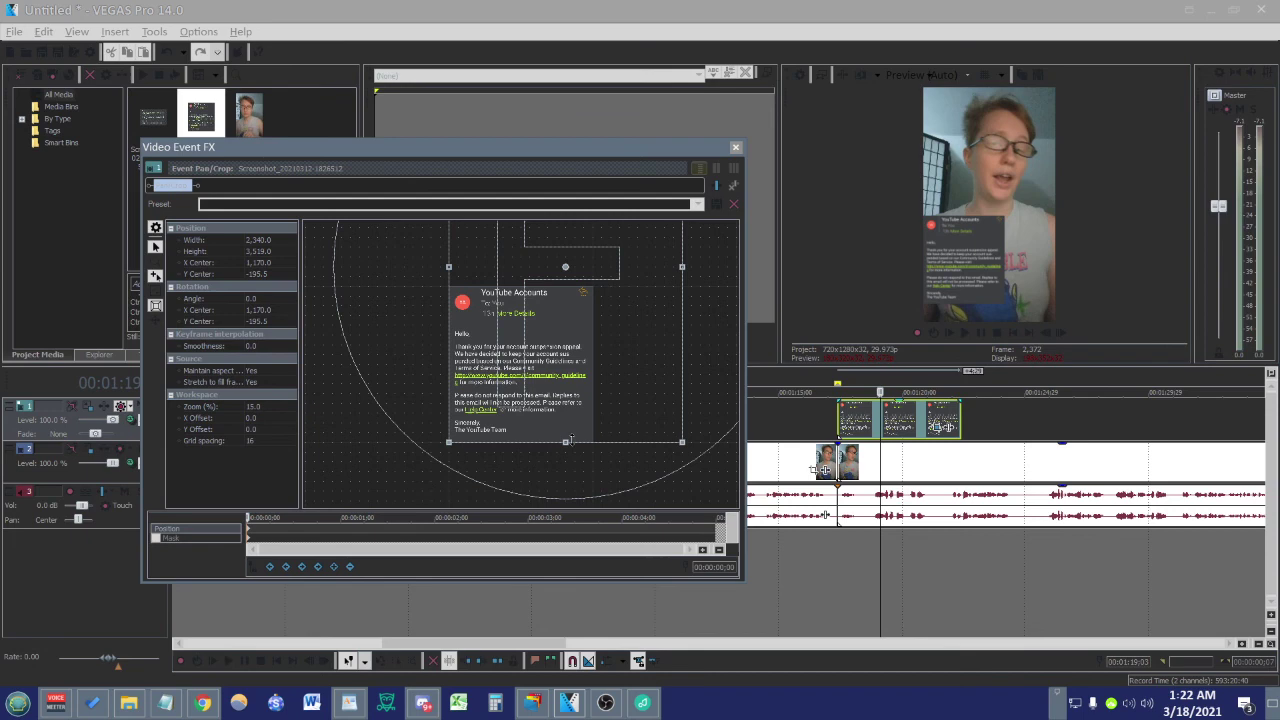
pyautogui.moveTo(566, 441); pyautogui.dragTo(575, 404)
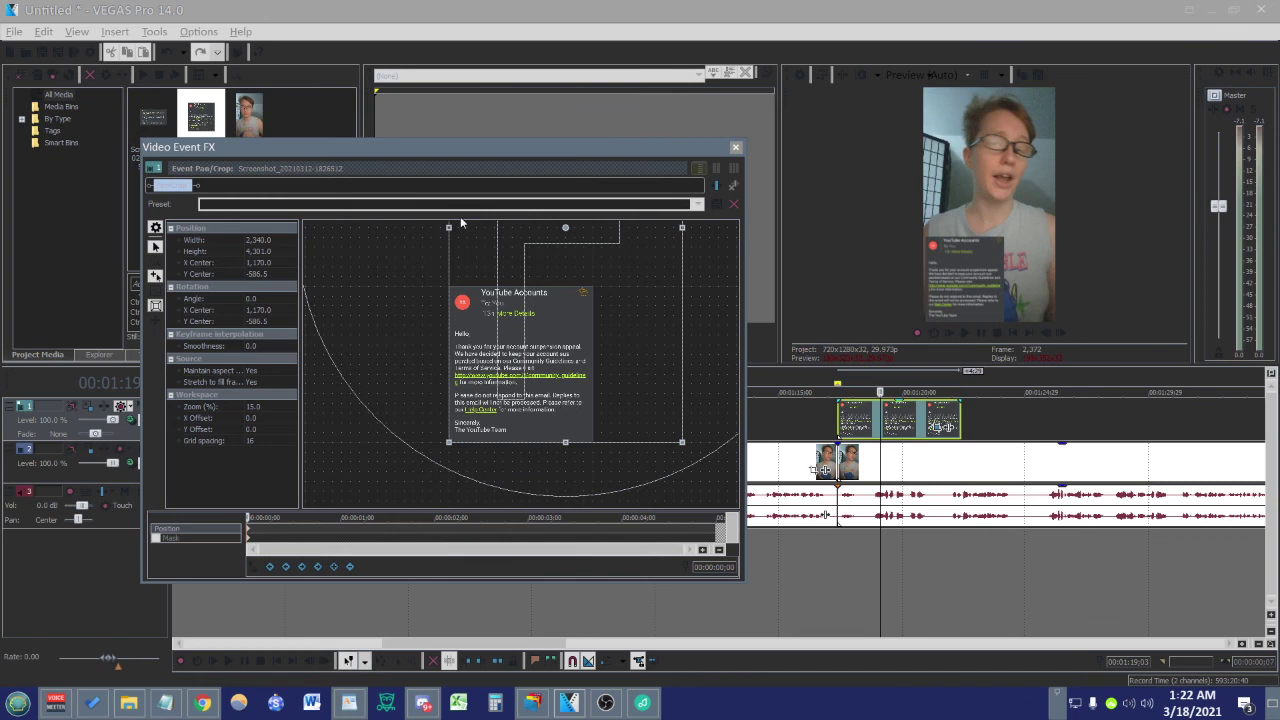
pyautogui.moveTo(447, 227); pyautogui.dragTo(437, 229)
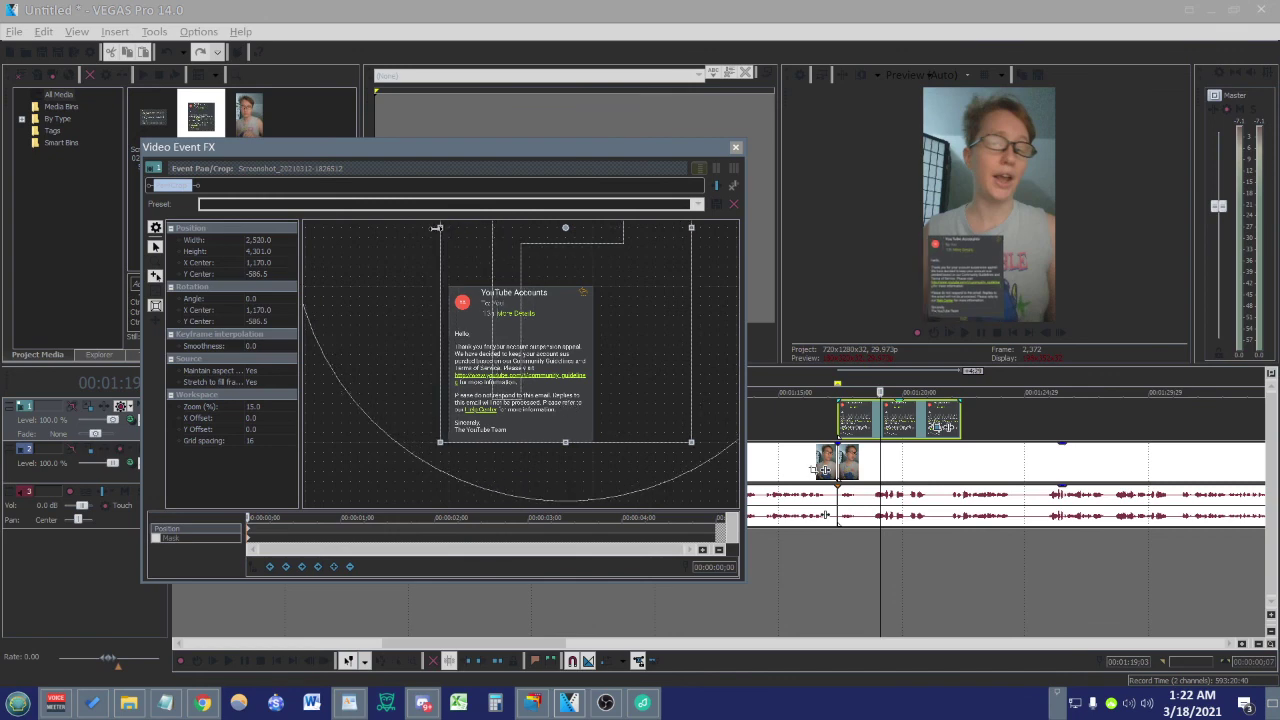
pyautogui.moveTo(488, 318); pyautogui.dragTo(505, 350)
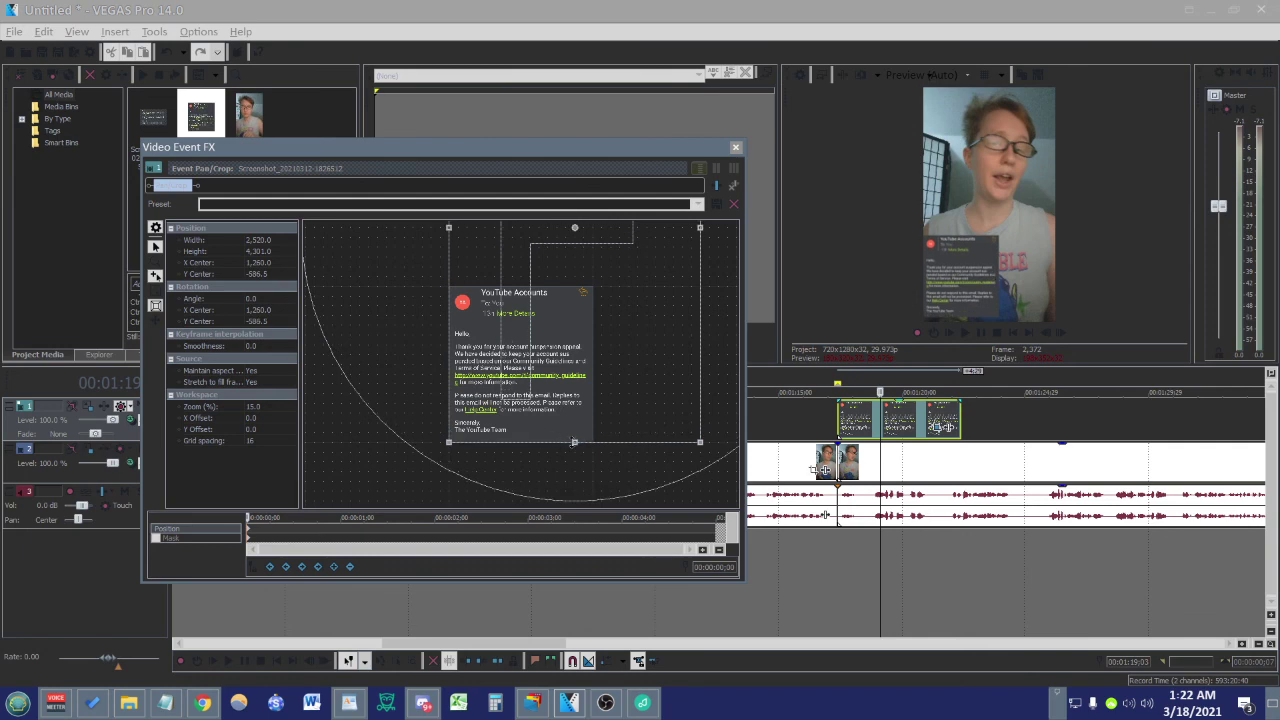
pyautogui.moveTo(574, 442); pyautogui.dragTo(572, 430)
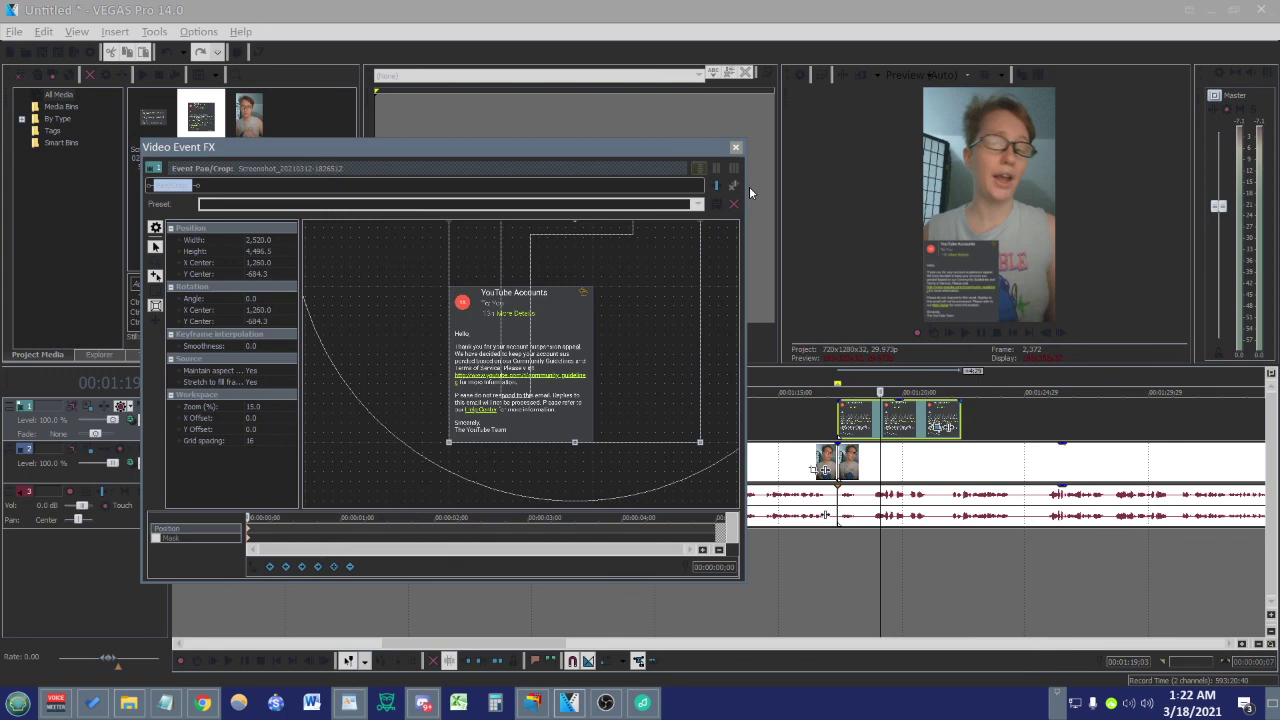
pyautogui.click(735, 148)
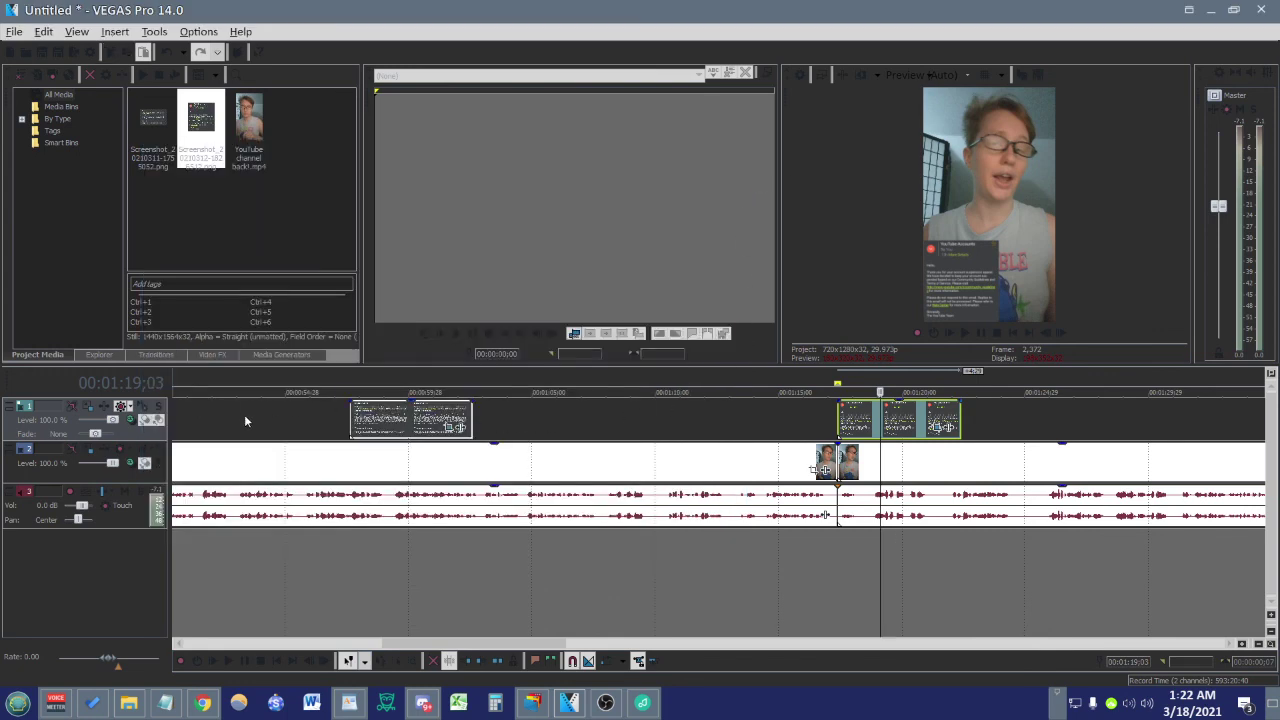
pyautogui.click(1020, 419)
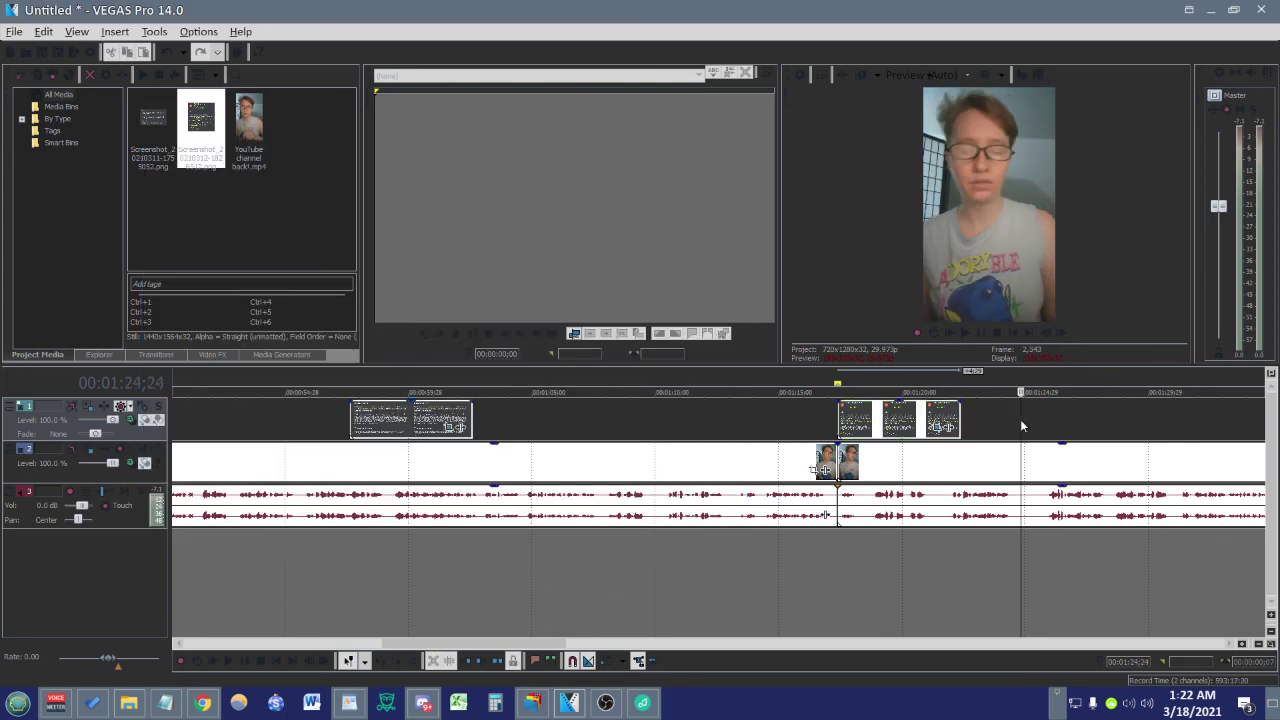
pyautogui.click(894, 422)
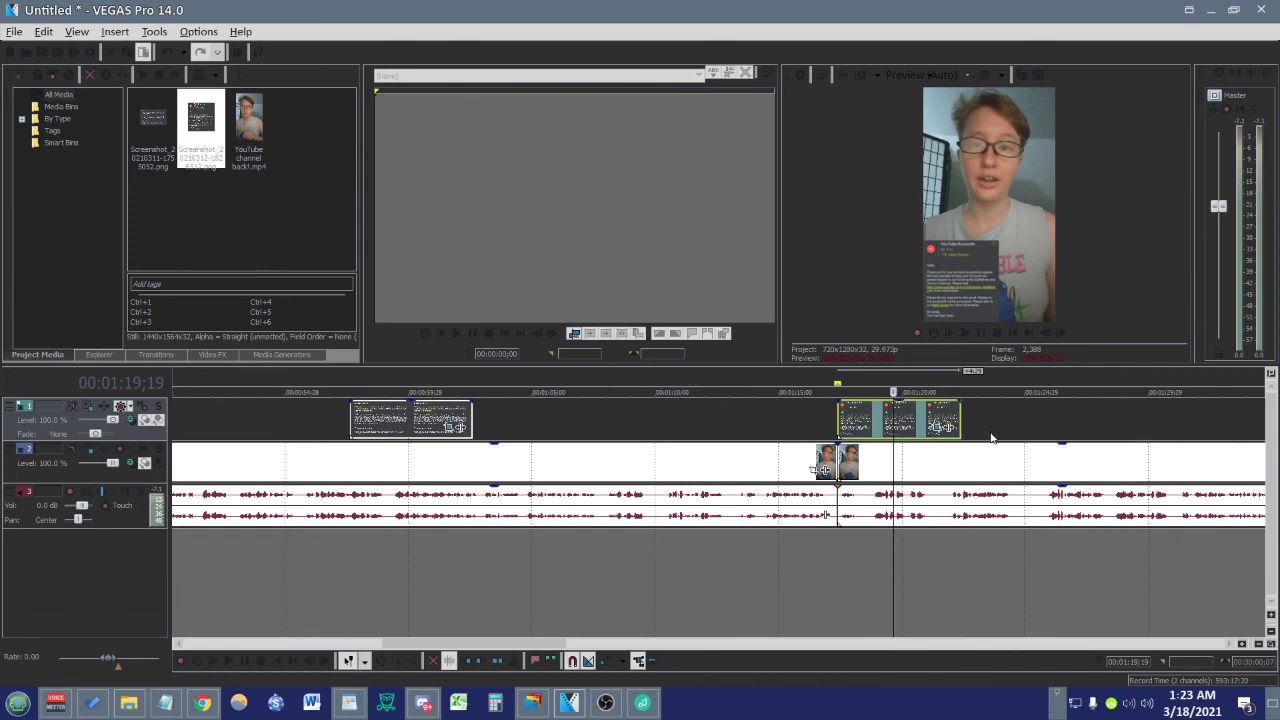